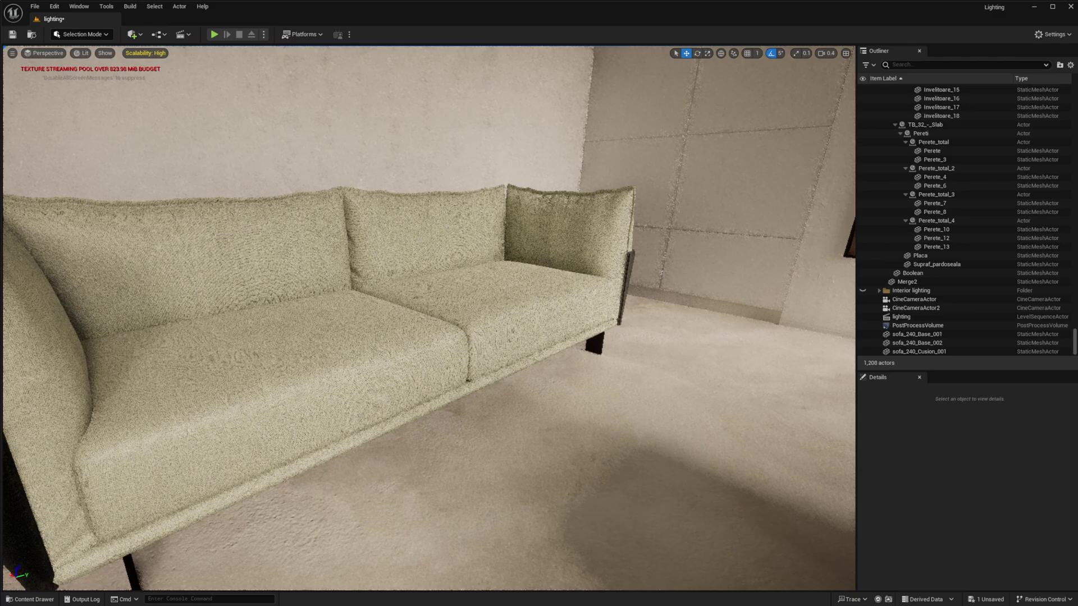
- Create a new material named fabric in the sofa content folder
right_click_drag(427, 317, 359, 325)
right_click_drag(157, 525, 168, 522)
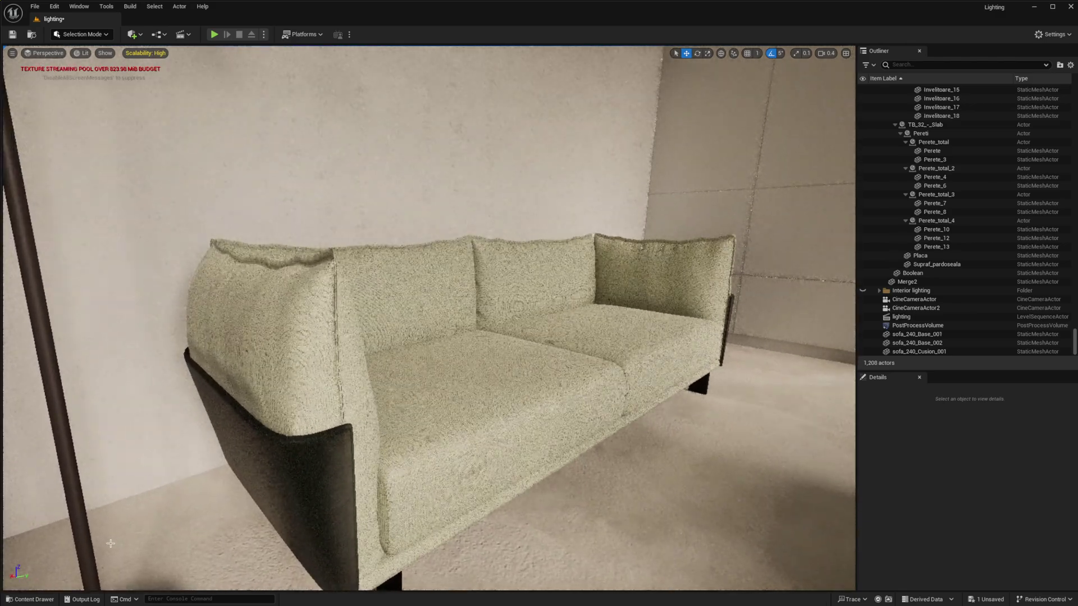
left_click(31, 599)
left_click_drag(317, 464, 213, 446)
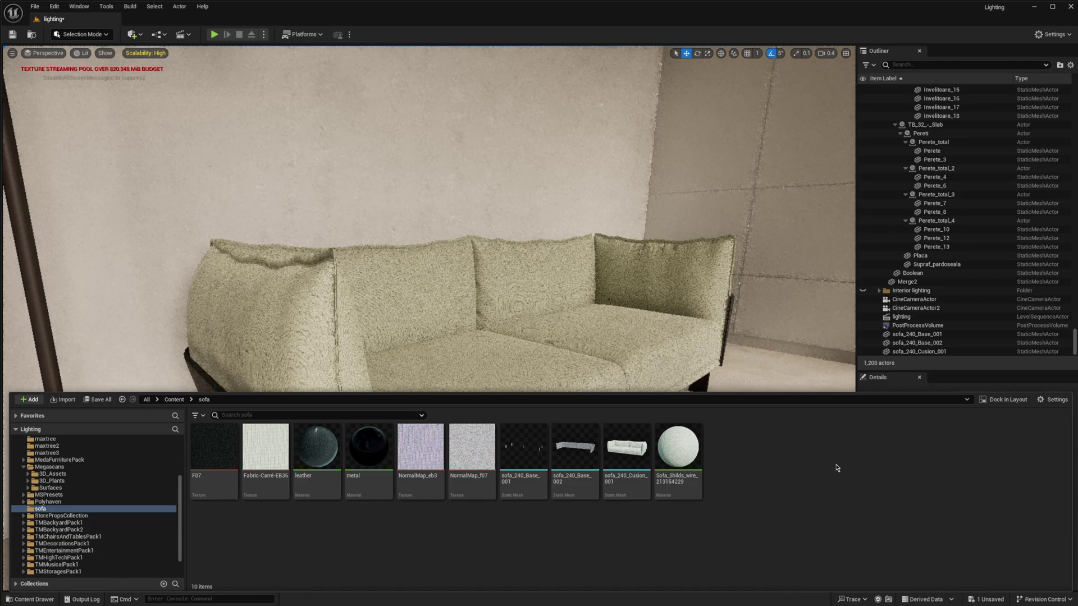
right_click(835, 468)
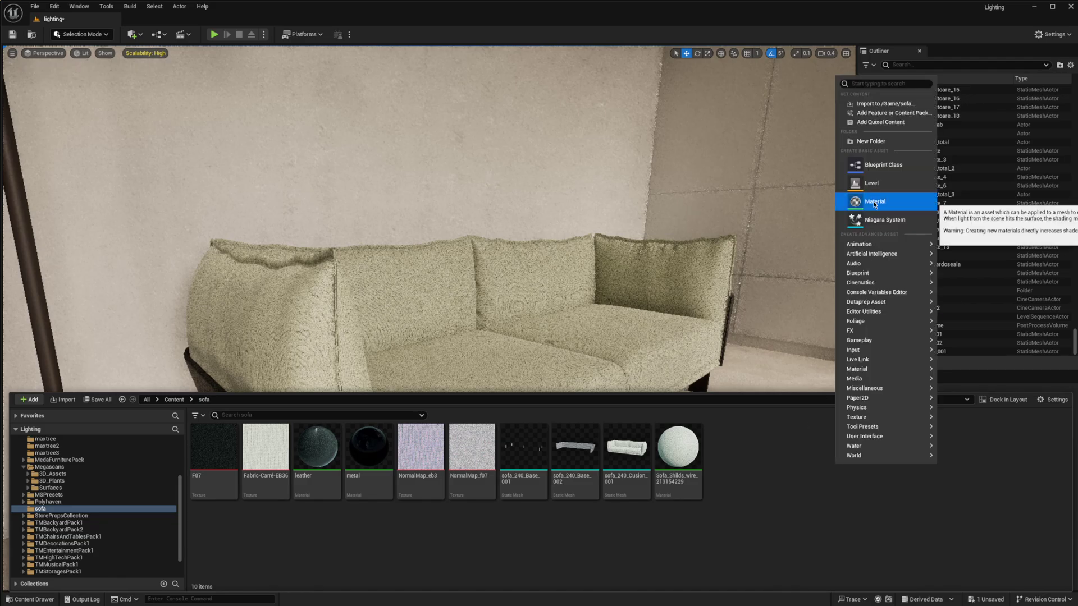
left_click(890, 201)
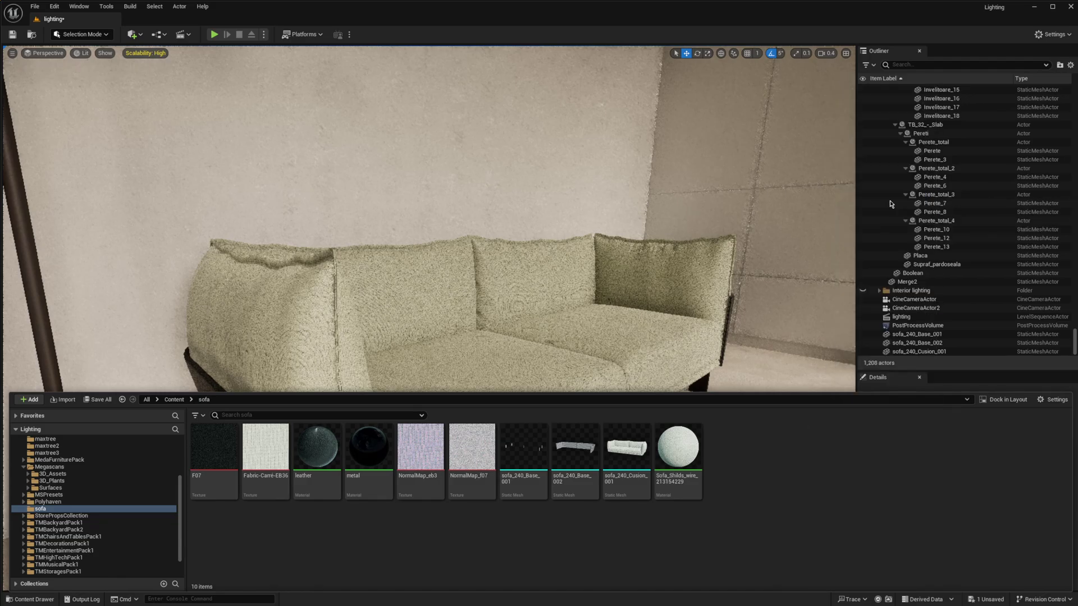
type("fabric")
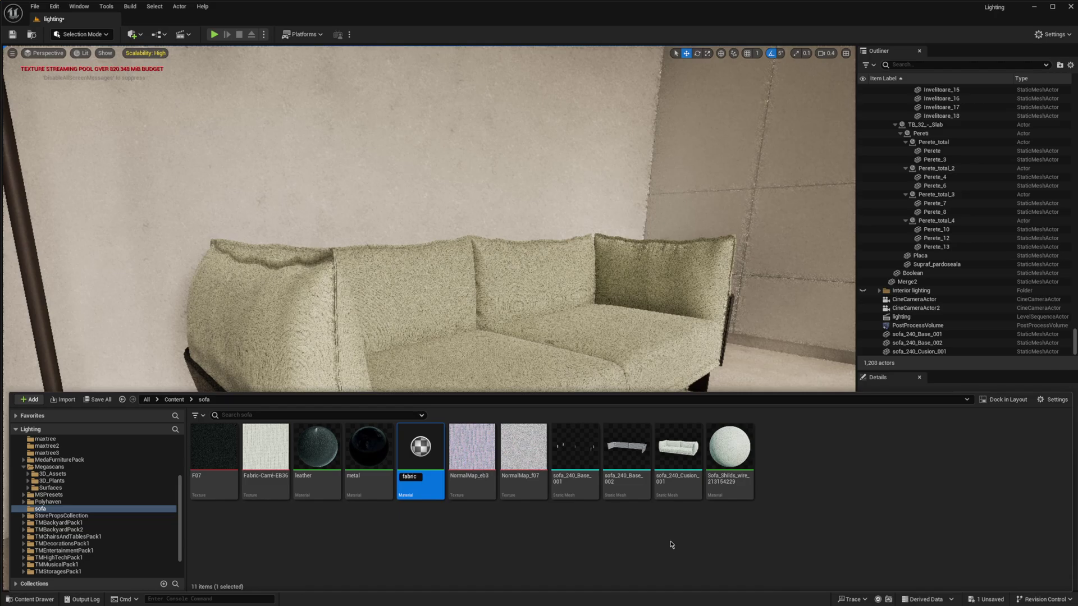
key("Return")
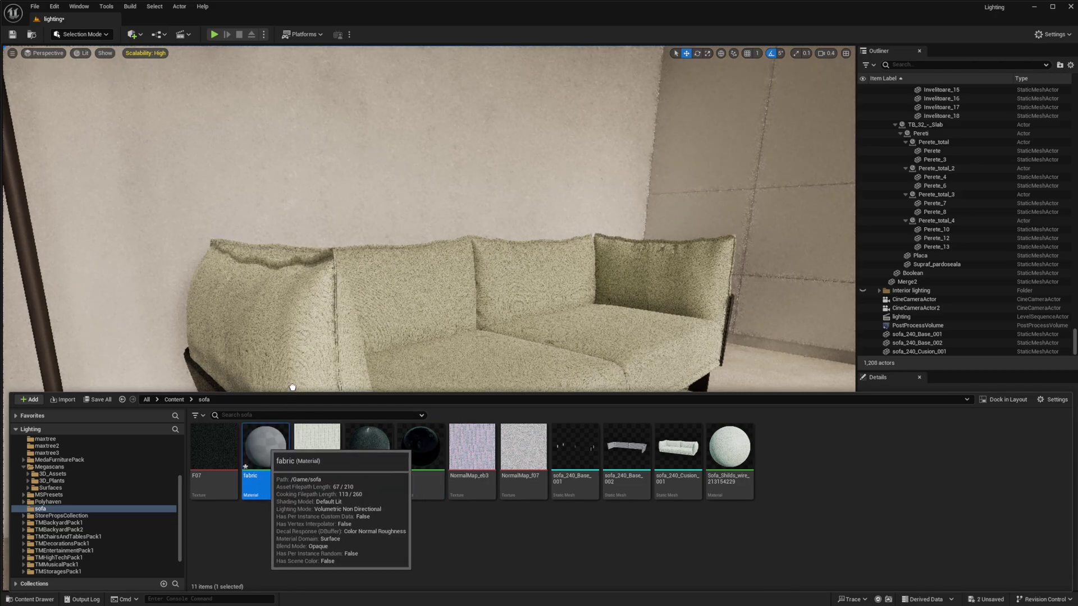
- Assign the fabric material to the sofa's cushions in the scene
left_click_drag(292, 387, 319, 300)
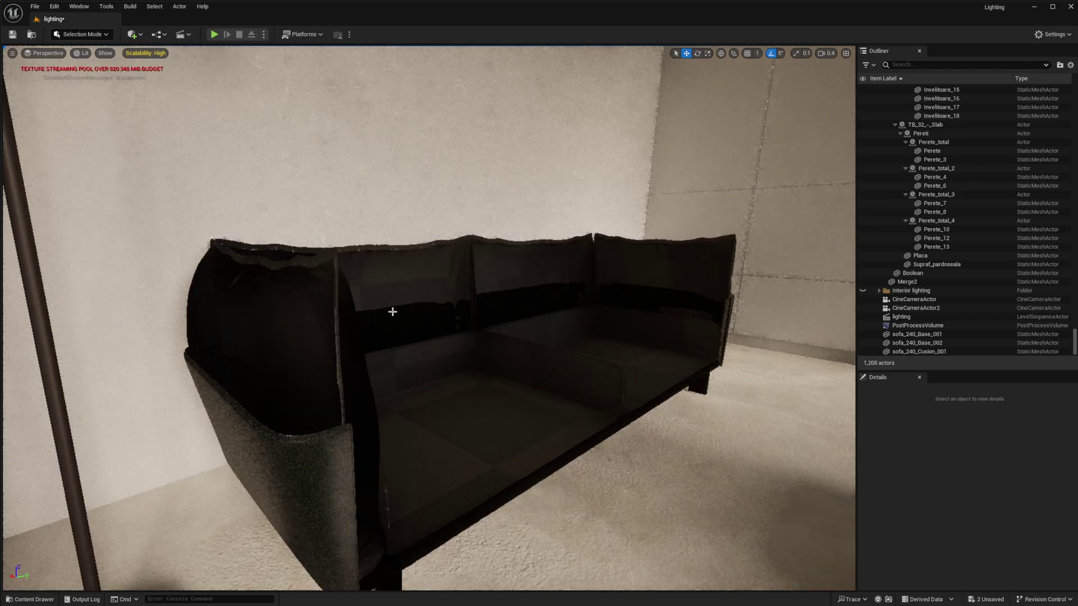
right_click_drag(392, 311, 392, 264)
key("w")
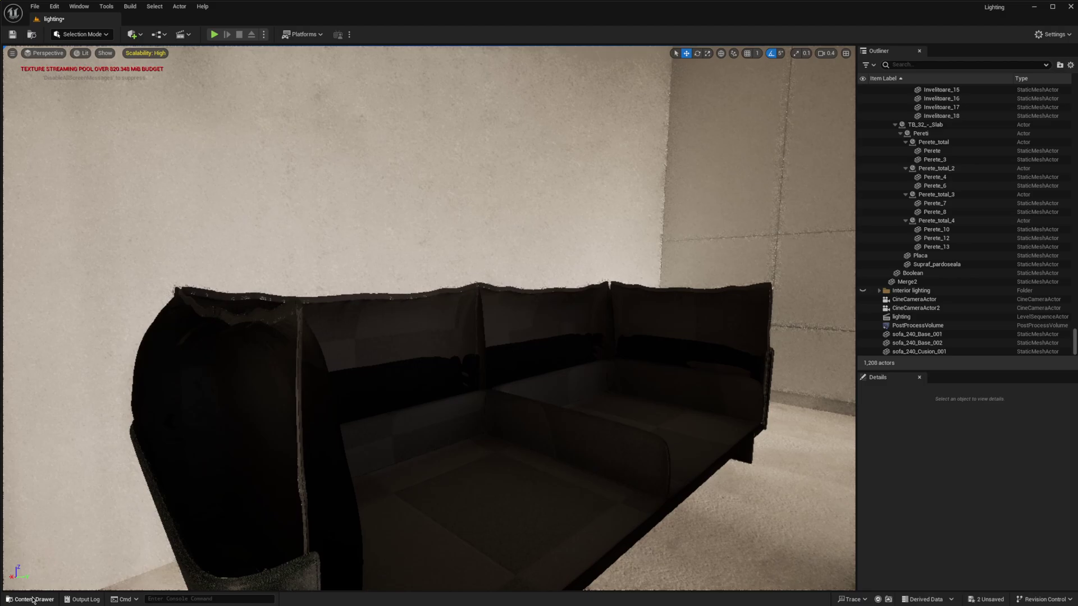
- Make the fabric material two-sided and set its three-component constant to a grey of 0.0625 per channel
left_click(33, 600)
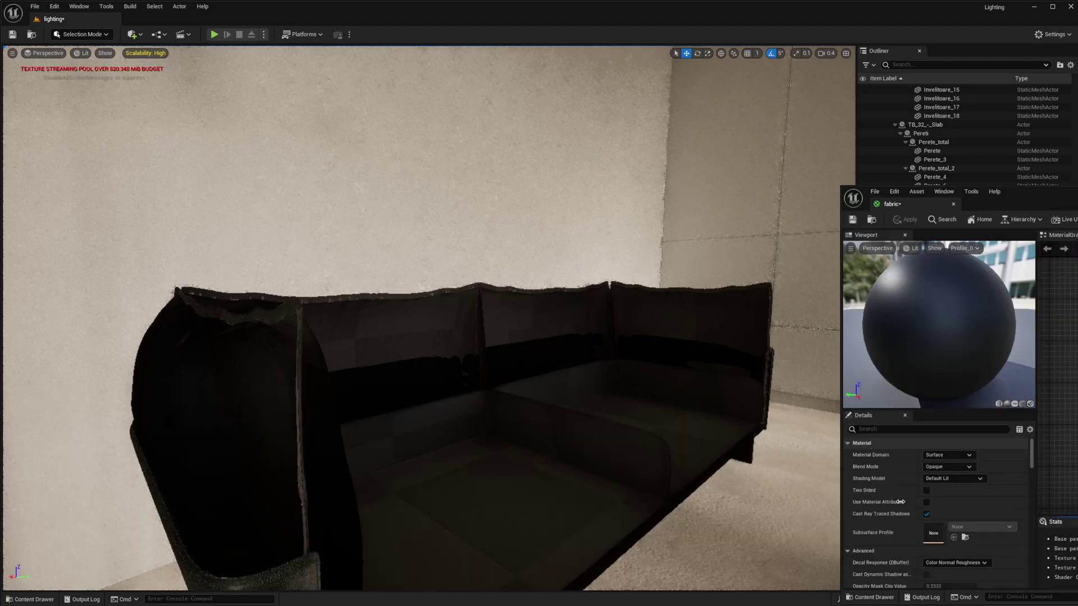
left_click(926, 490)
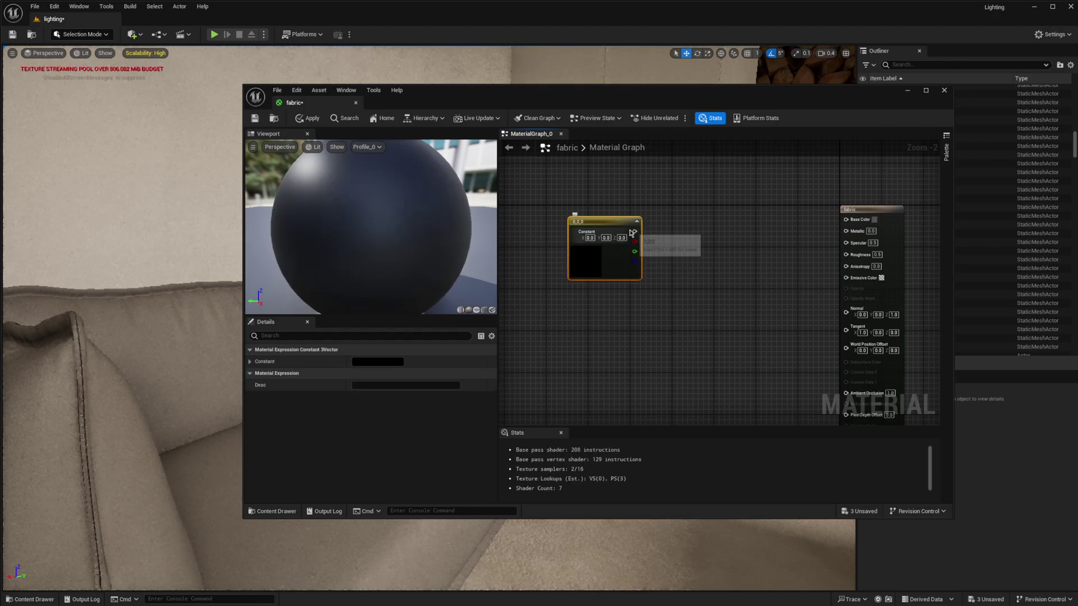
double_click(591, 259)
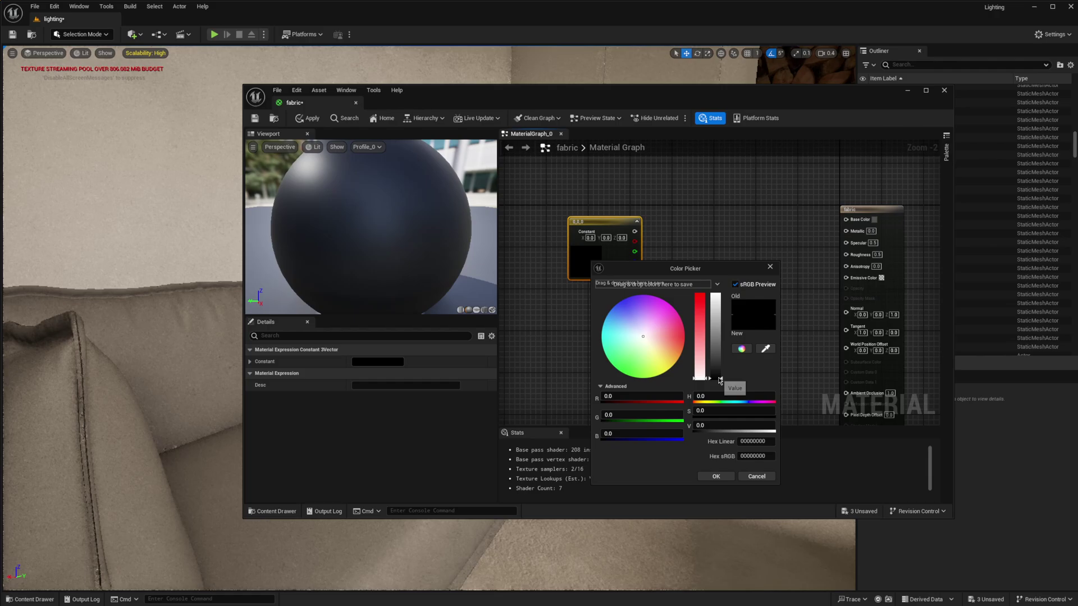
left_click_drag(717, 380, 719, 373)
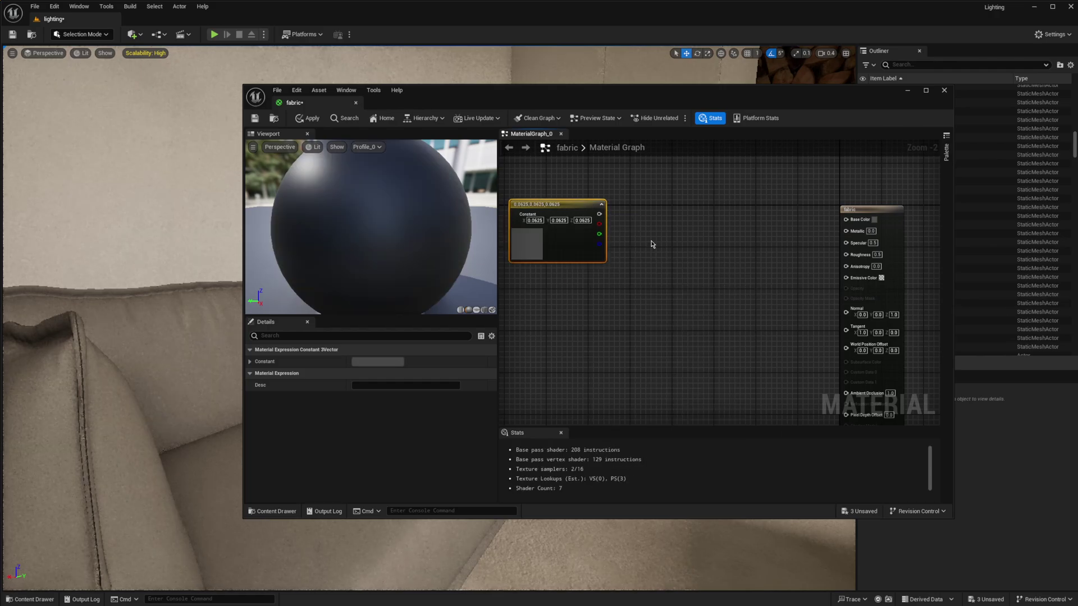
- Add a Power node with the grey constant's output feeding its Base input
left_click(652, 245)
left_click_drag(597, 216, 624, 294)
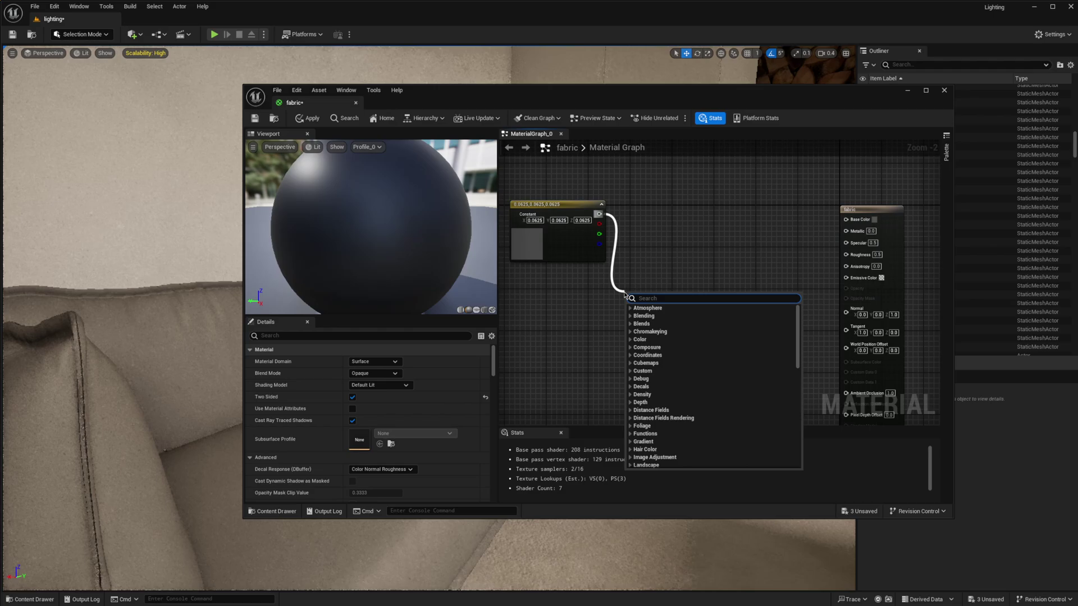
type("power")
key("Return")
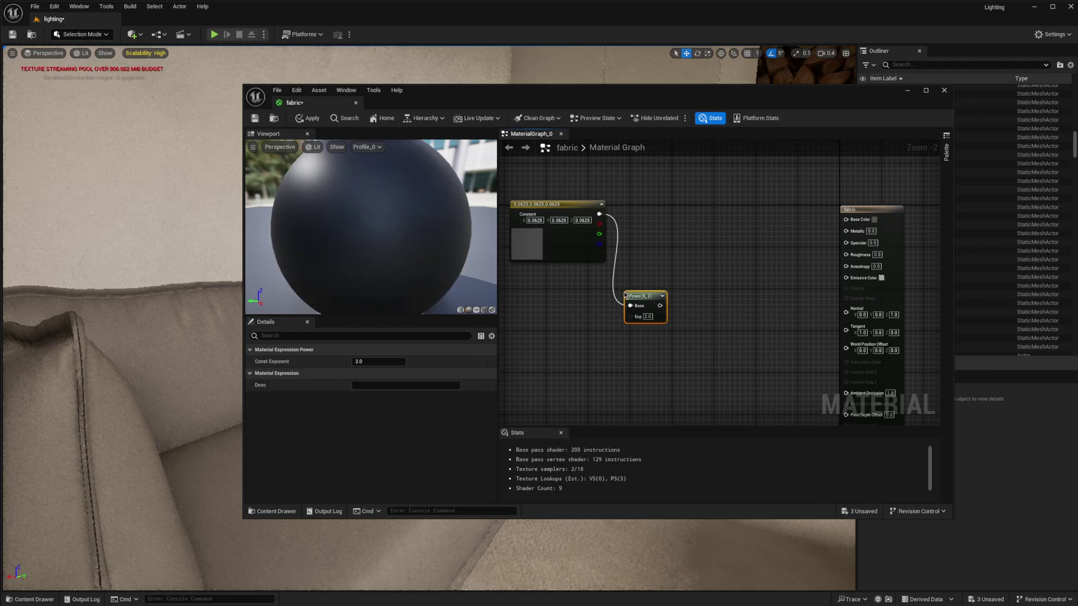
- Promote the Power node's exponent input to a parameter named Power and place it beside the node
right_click(630, 316)
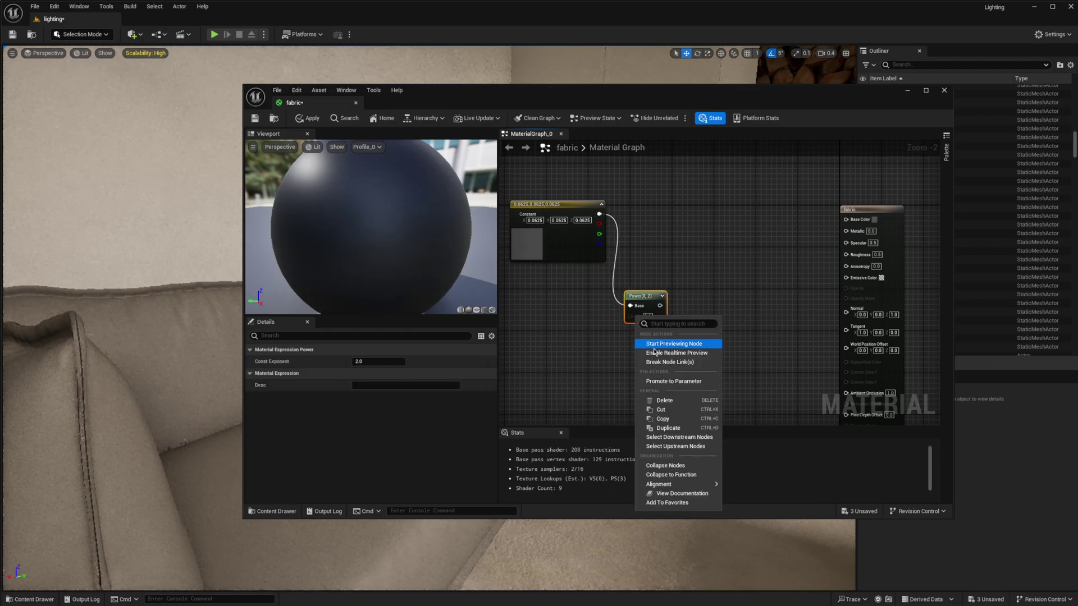
left_click(673, 381)
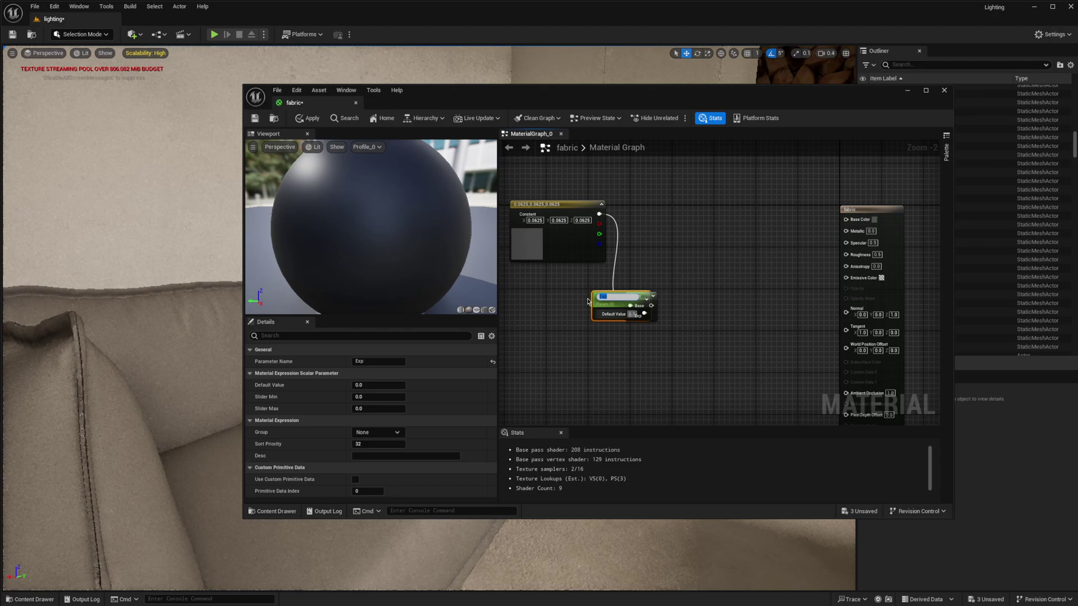
left_click_drag(594, 303, 530, 319)
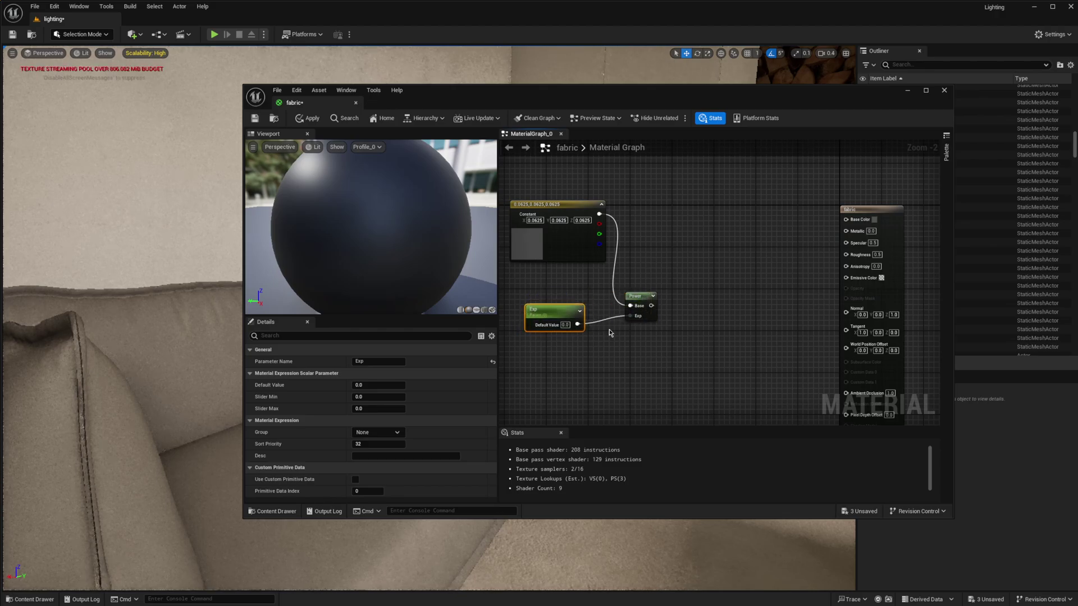
left_click(651, 296)
left_click(553, 314)
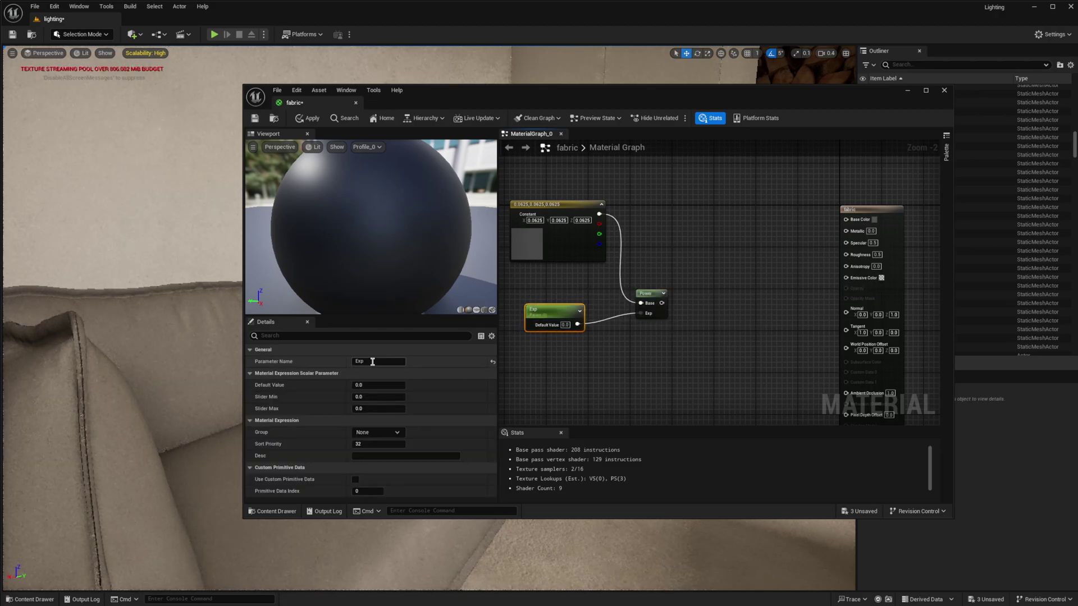
left_click(373, 362)
left_click(611, 344)
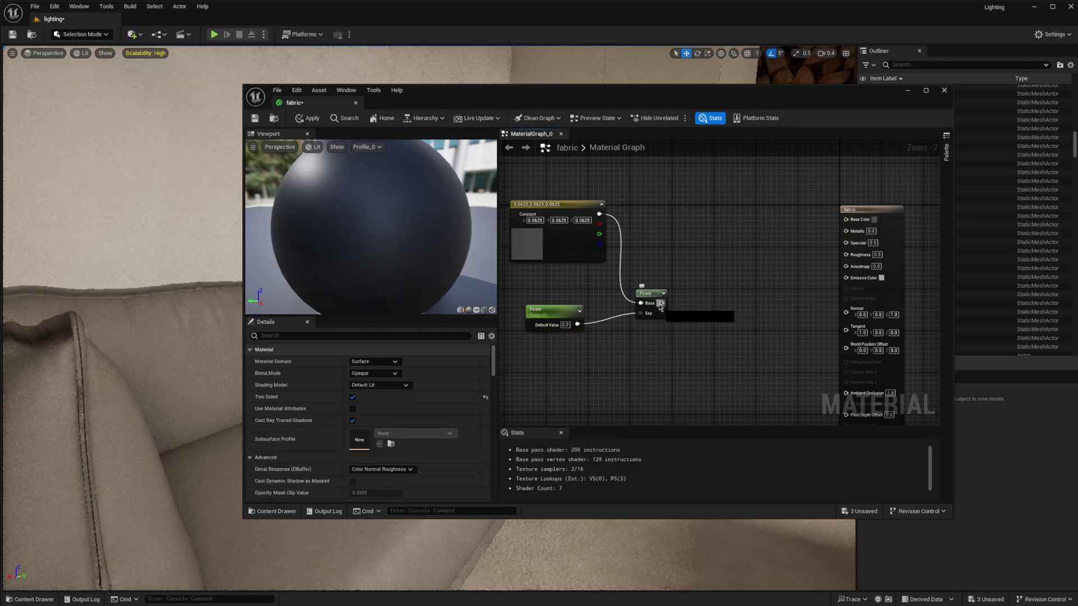
- Add a Multiply node with the Power node's result feeding its A input
left_click_drag(661, 303, 699, 335)
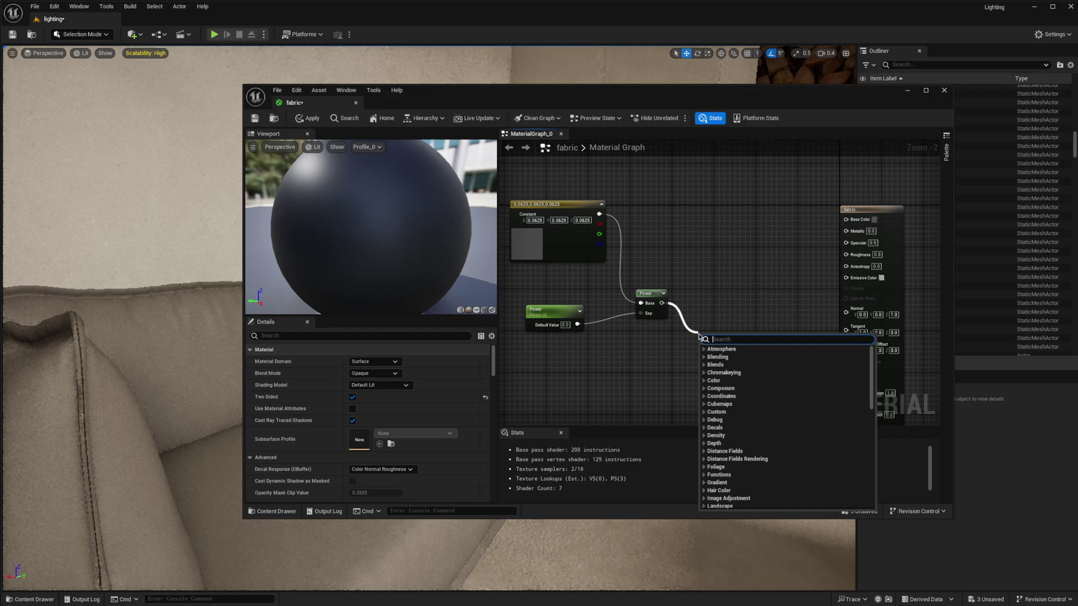
type("multi")
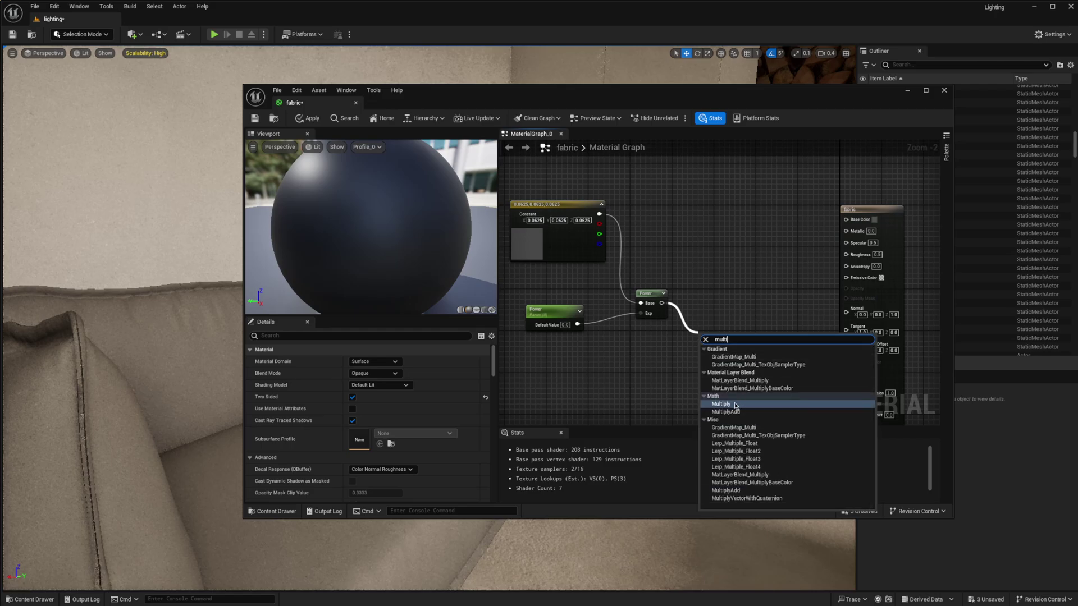
left_click(721, 404)
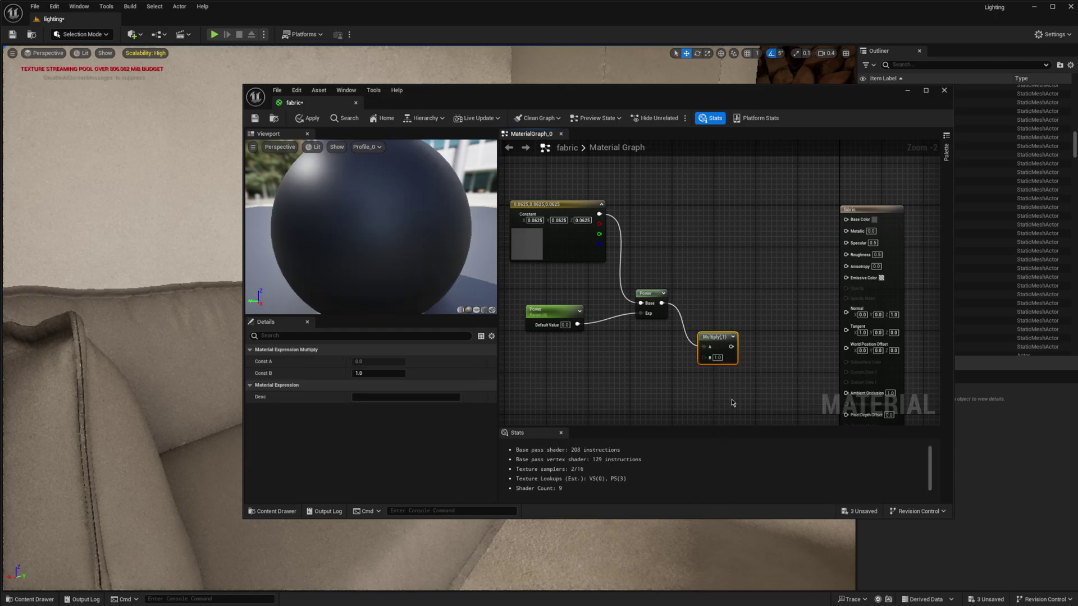
- Promote the Multiply node's B input to a parameter named Falloff and place it below the Power parameter
right_click(708, 360)
left_click(749, 421)
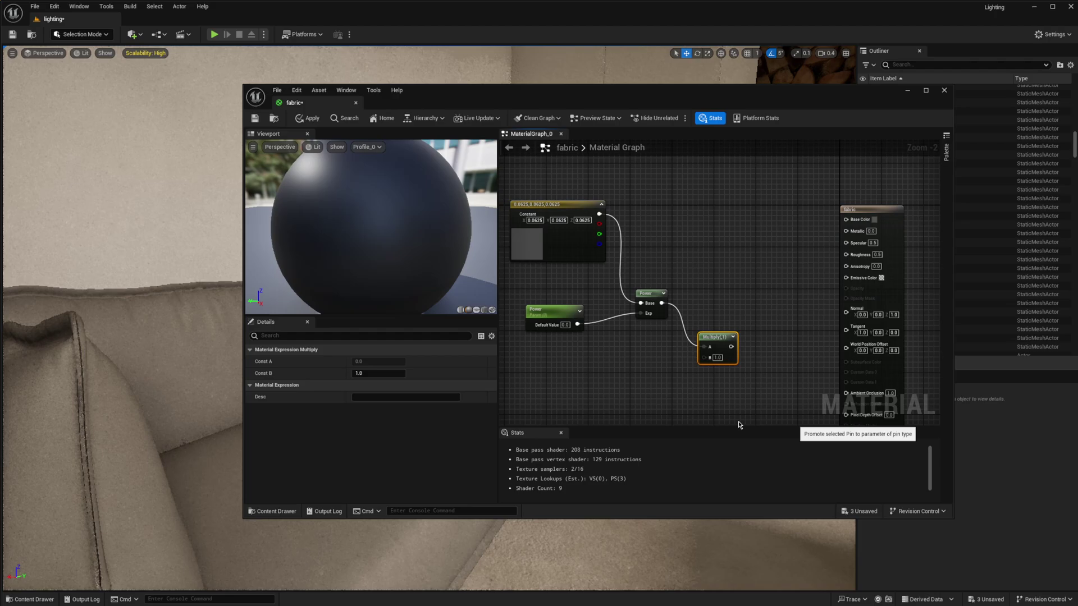
left_click_drag(693, 341, 627, 362)
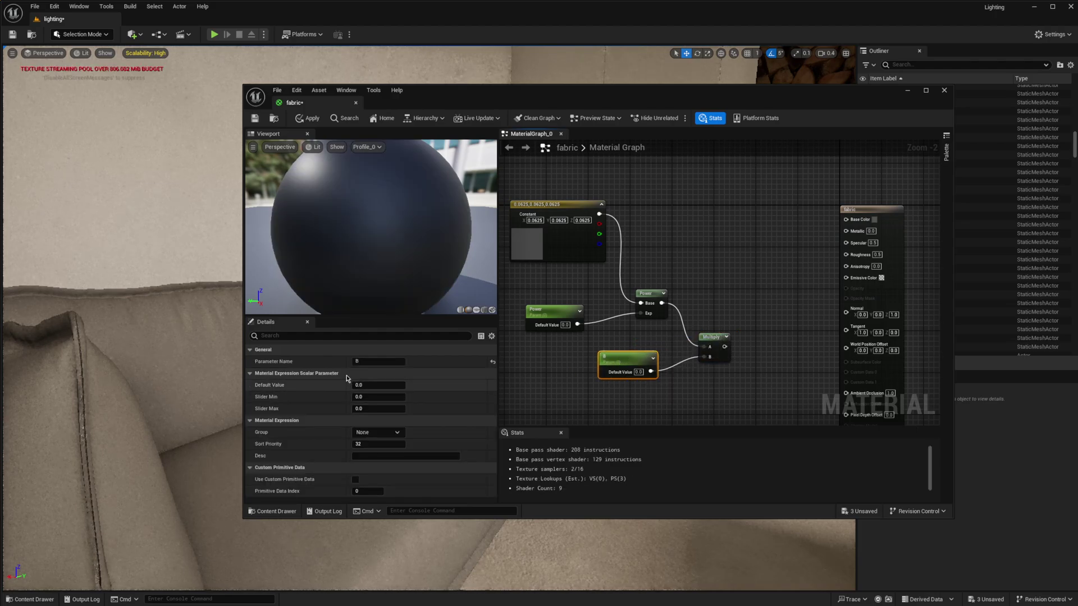
left_click(370, 361)
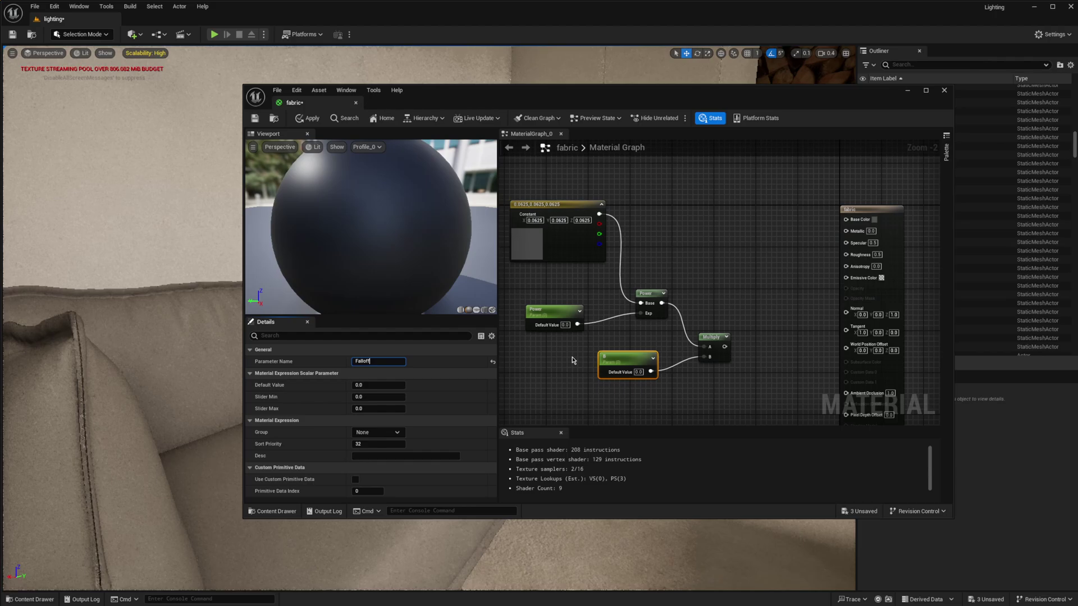
left_click(643, 400)
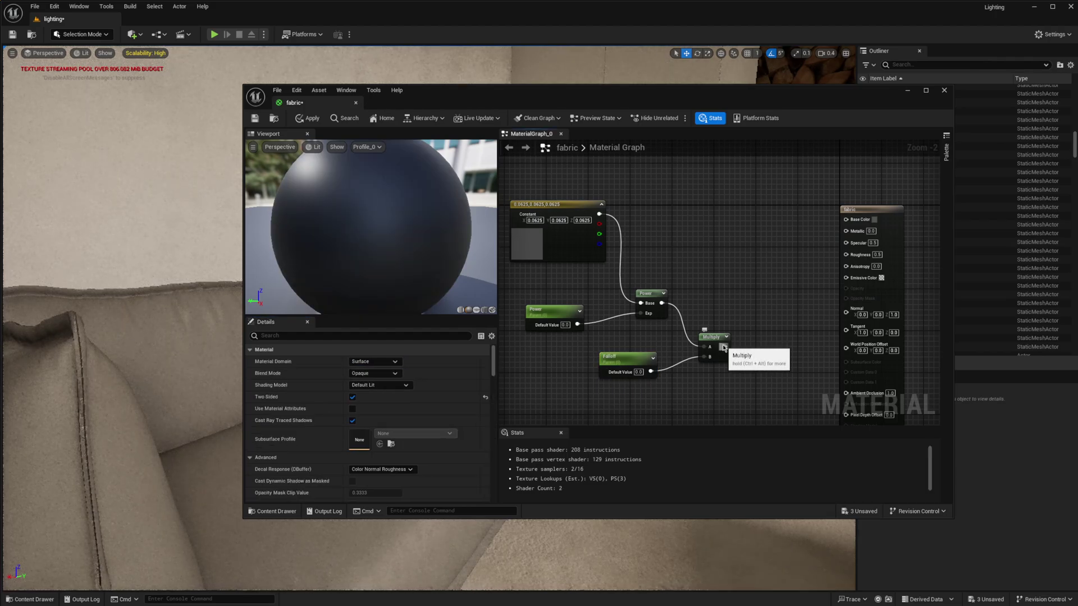
- Add a second Multiply node fed by the output of the first Multiply node
left_click_drag(724, 347, 734, 263)
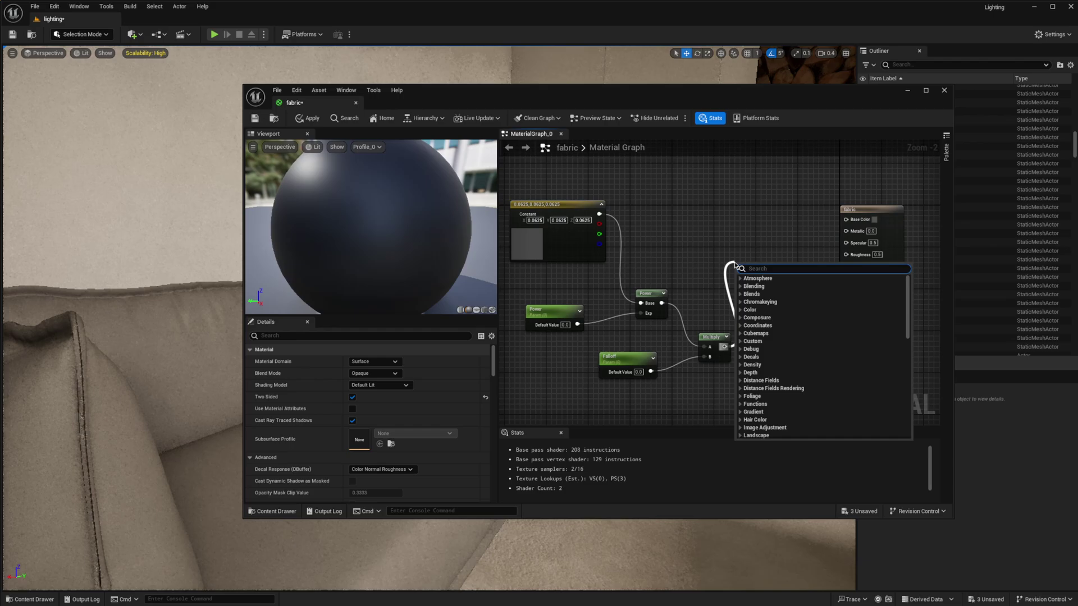
type("mul")
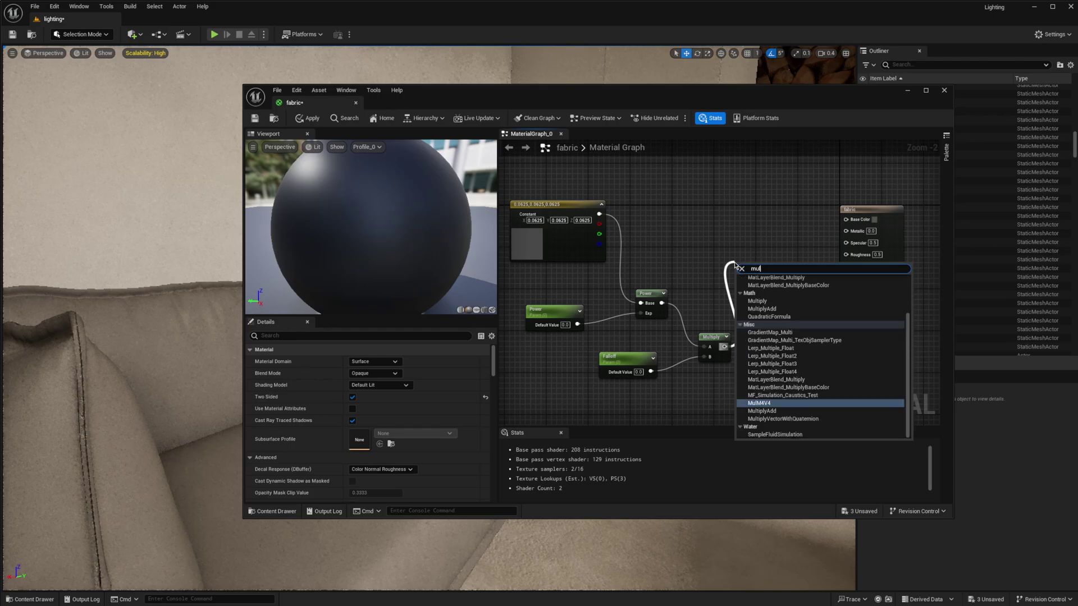
scroll(786, 337, "up", 1)
left_click(759, 332)
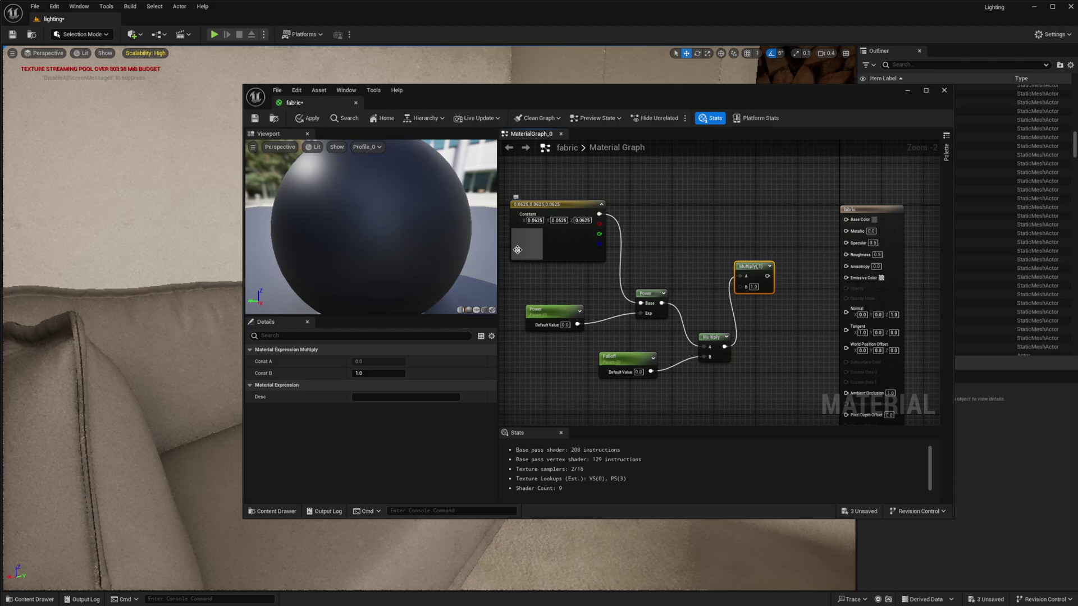
- Wire the grey constant through the second Multiply node into the material's Base Color and apply the changes
left_click_drag(602, 208, 745, 279)
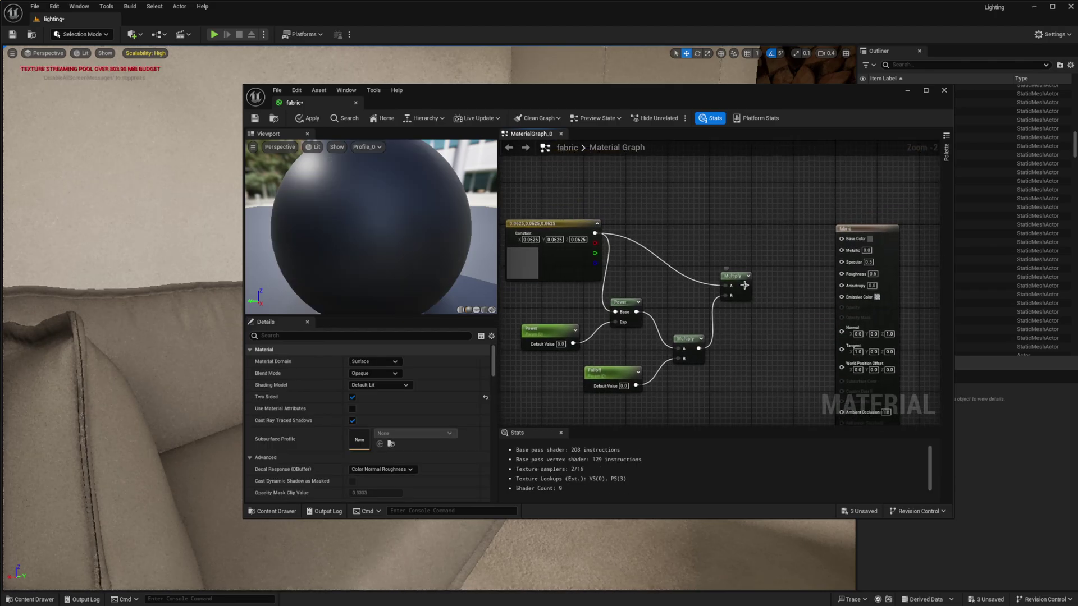
left_click_drag(745, 285, 842, 238)
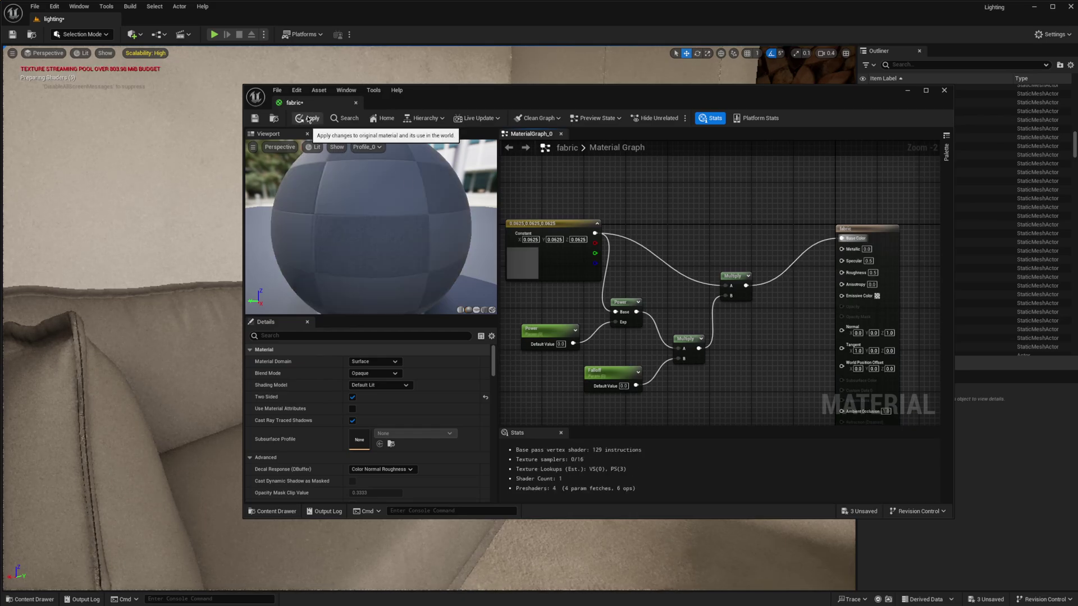
left_click(308, 119)
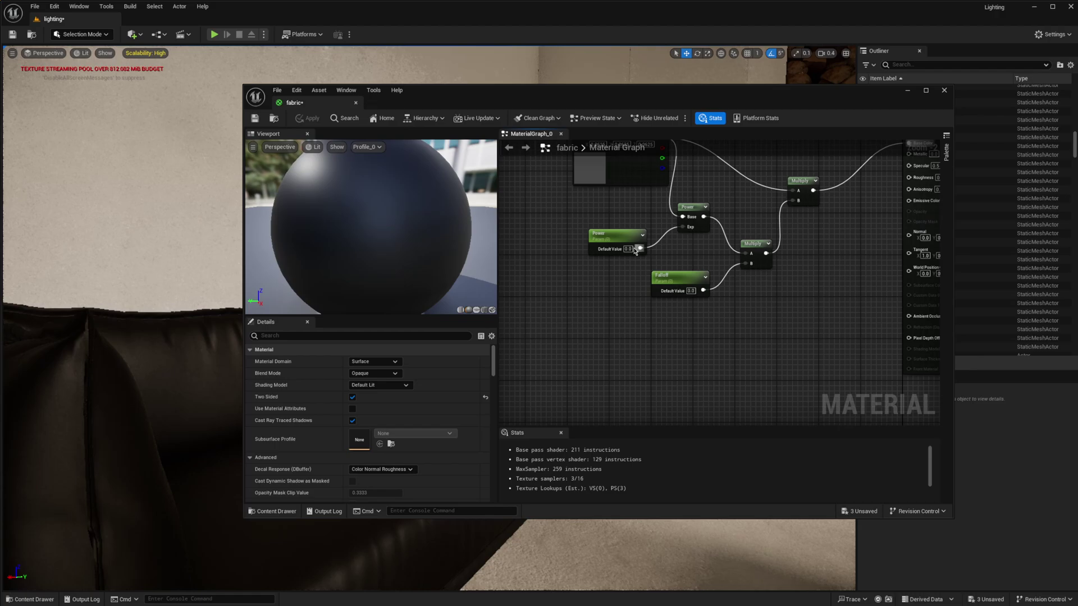
- Try a default value of 1 for the Power parameter and reset it to 0
left_click(629, 249)
type("1")
key("Return")
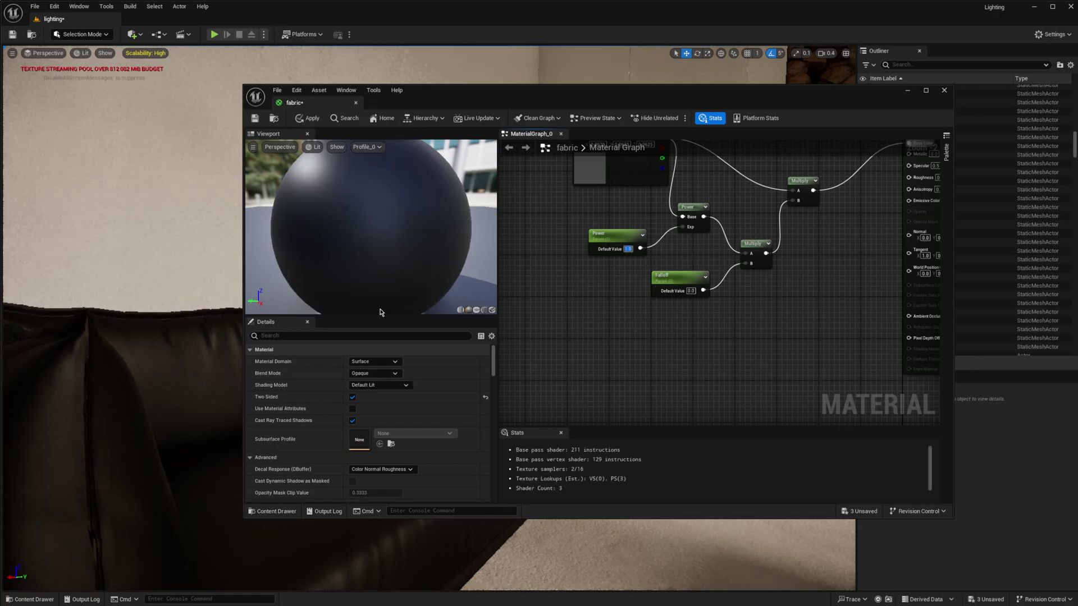
type("0")
key("Return")
- Set the Falloff parameter's default value to 1
left_click(691, 291)
type("1")
key("Return")
- Try the Power parameter's default value at 1 again and undo that change
left_click(629, 249)
type("1")
key("Return")
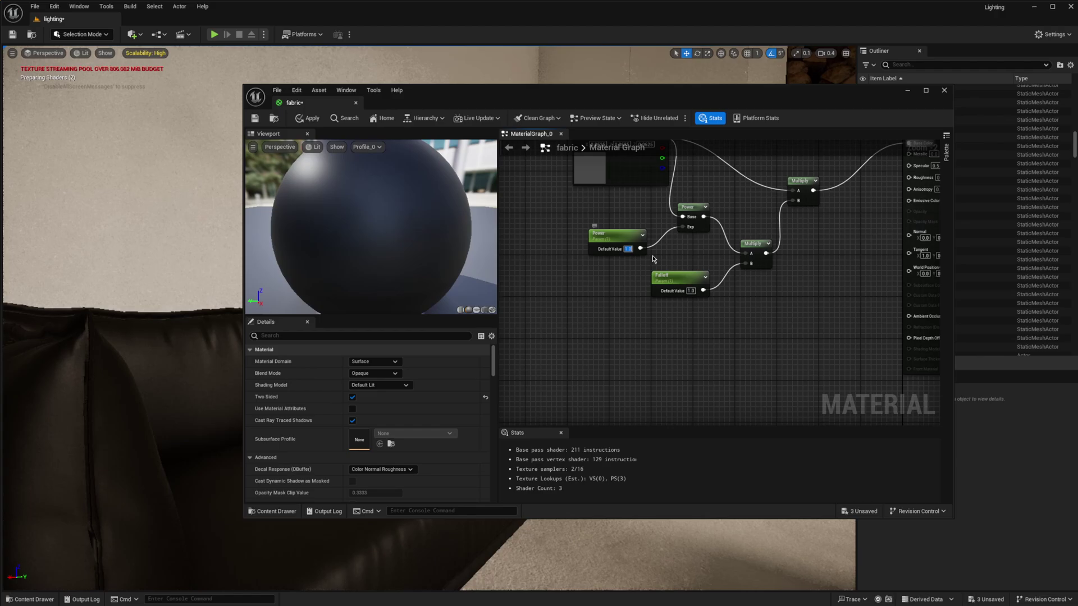
key("ctrl+z")
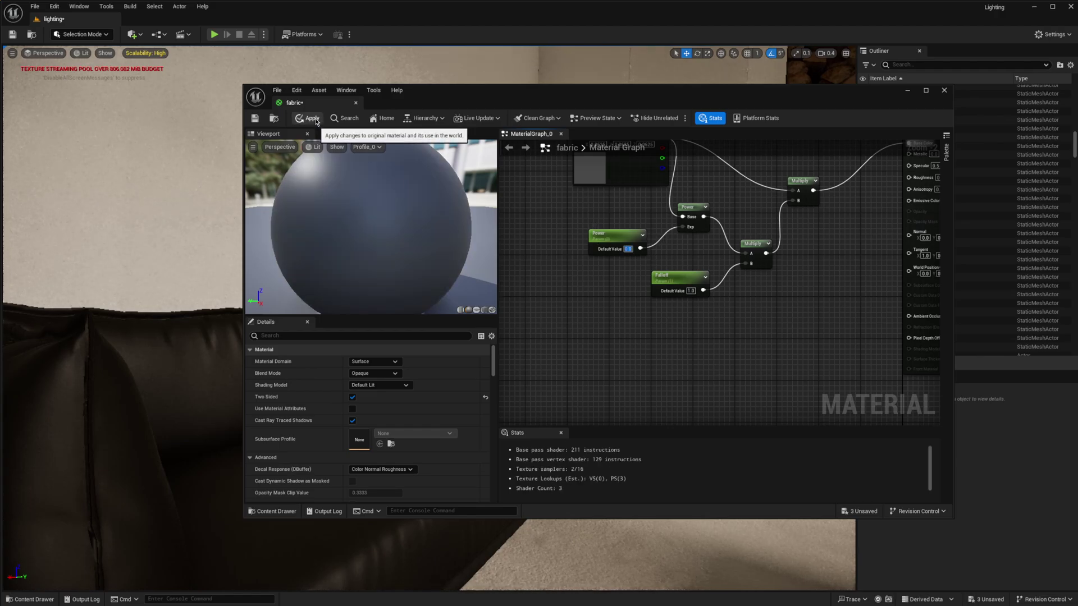
- Try a default value of 10 for the Falloff parameter and reset it to 0
left_click(692, 290)
type("10")
key("Return")
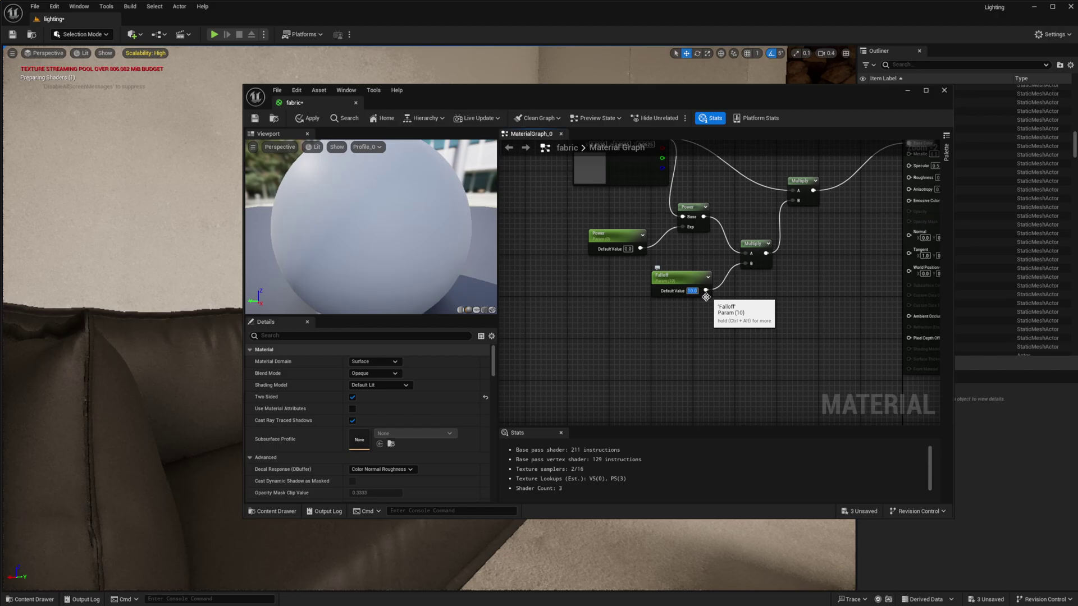
type("0")
key("Return")
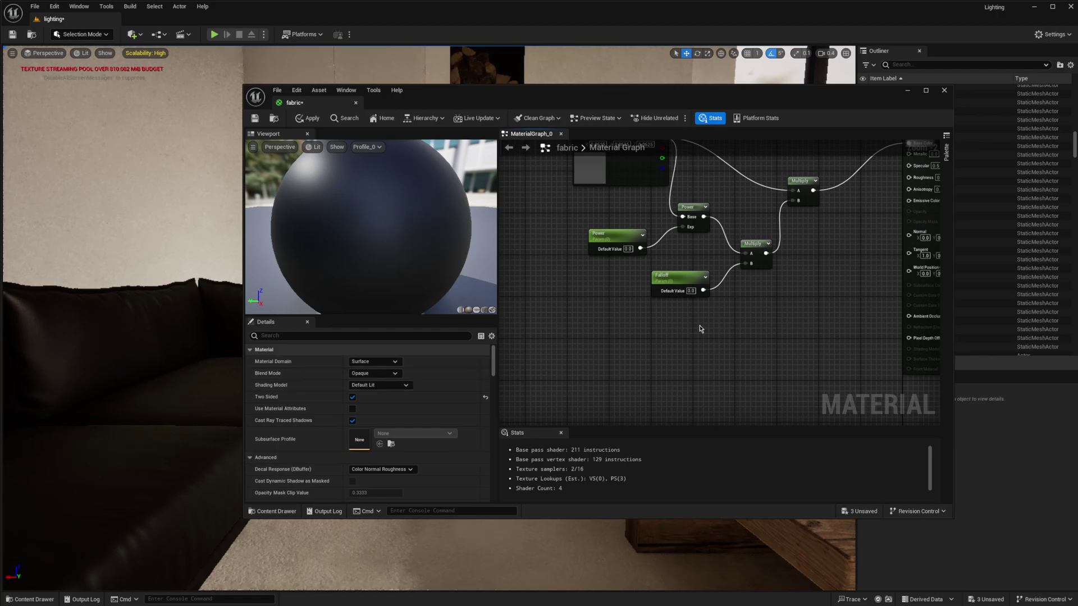
- Add a Fresnel node to the material graph and place it below the Falloff parameter
right_click(728, 322)
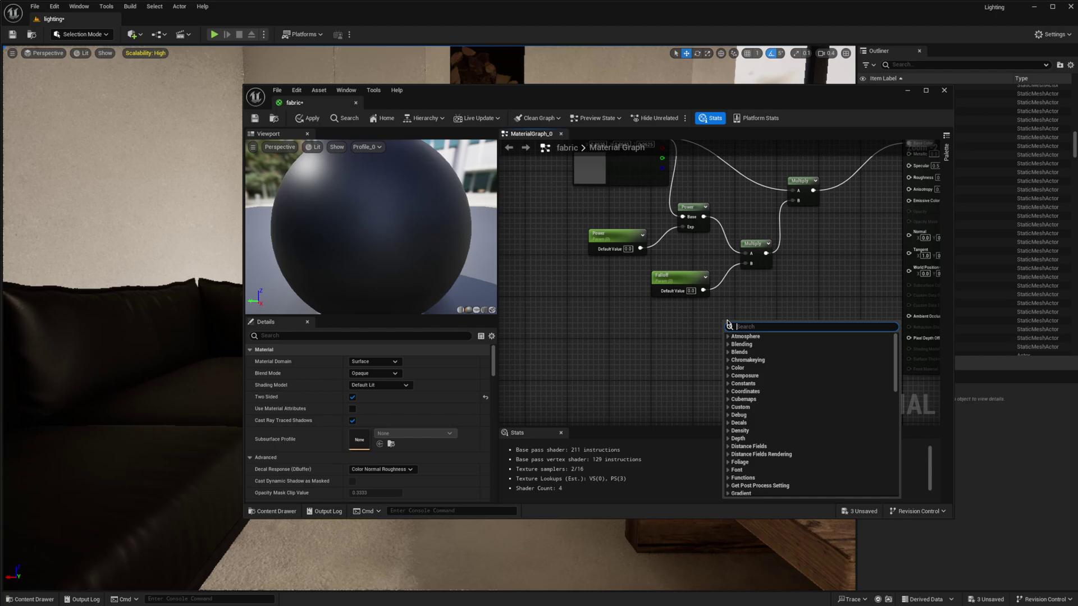
type("fres")
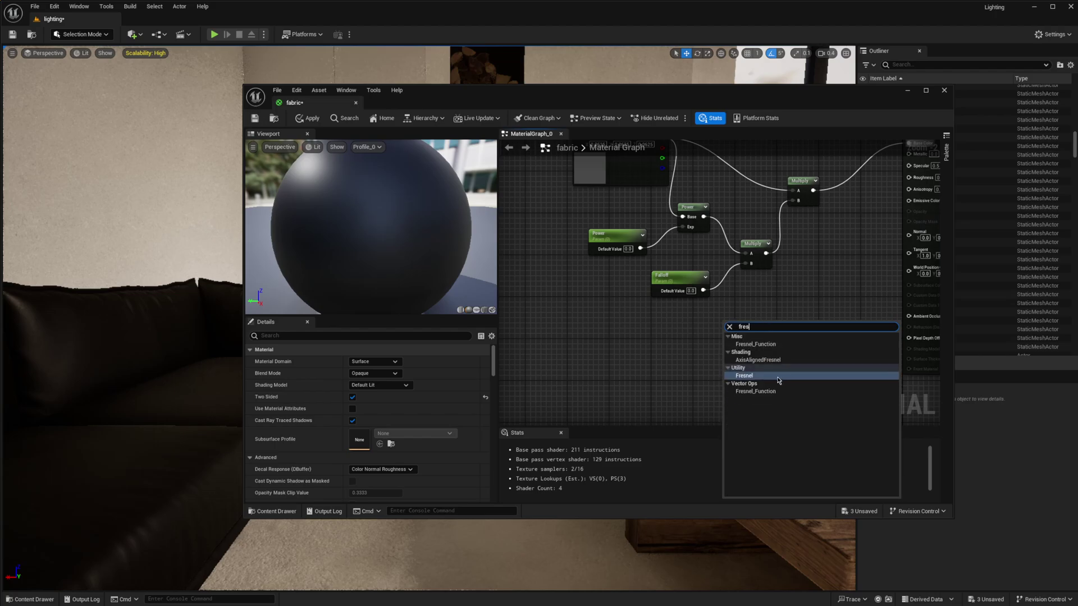
left_click(778, 381)
left_click_drag(744, 323, 682, 326)
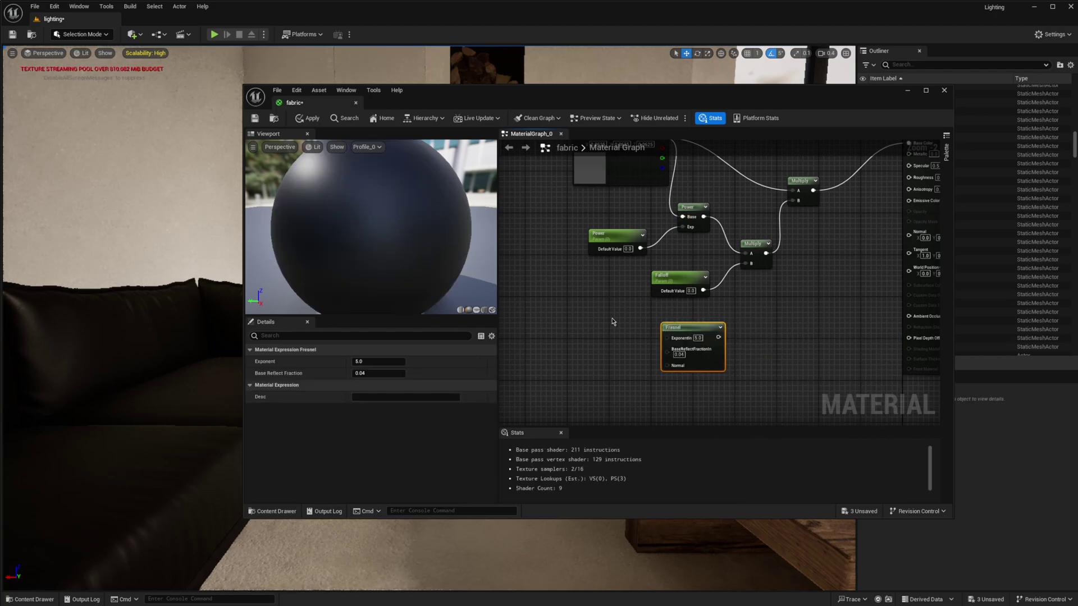
- Promote the Fresnel node's ExponentIn and BaseReflectFractionIn inputs to parameters and place these beside the node
right_click(681, 340)
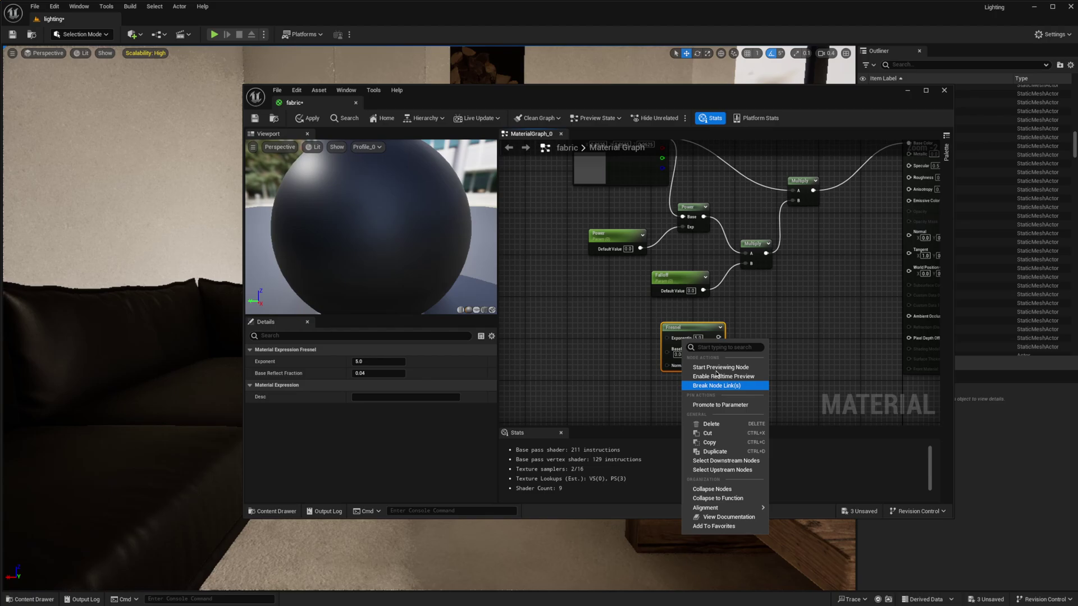
left_click(723, 405)
left_click_drag(643, 316, 558, 315)
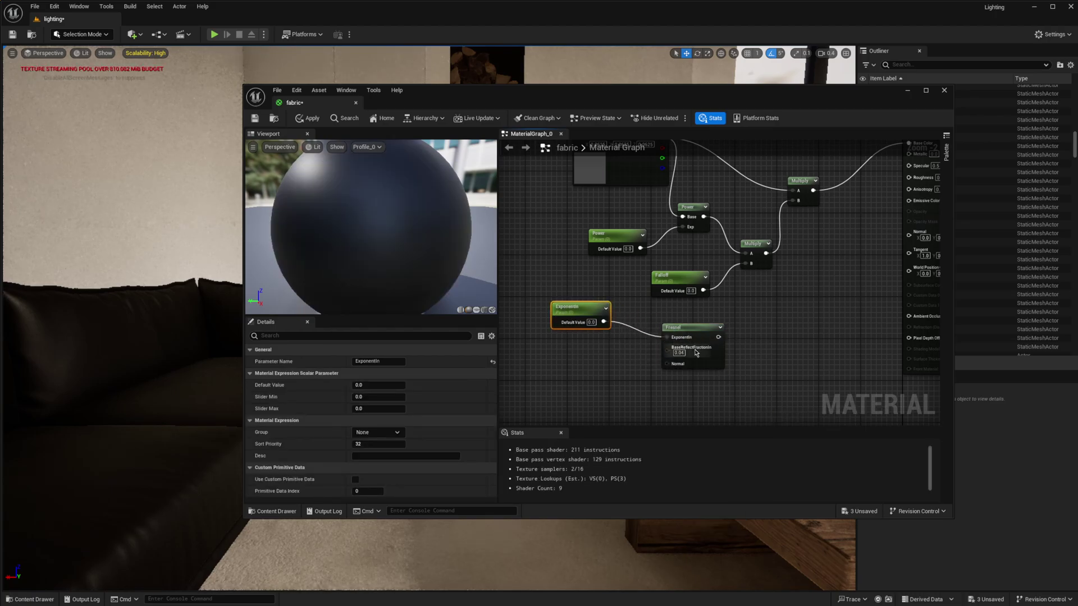
- Add a LinearInterpolate node and connect the Fresnel output to its Alpha input
left_click_drag(721, 337, 807, 279)
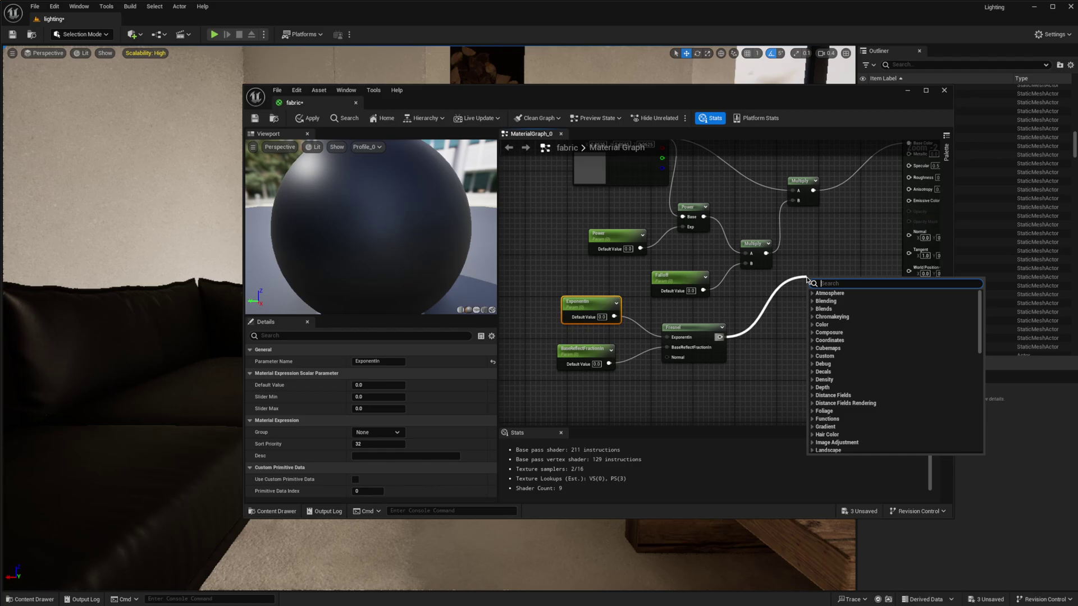
type("l")
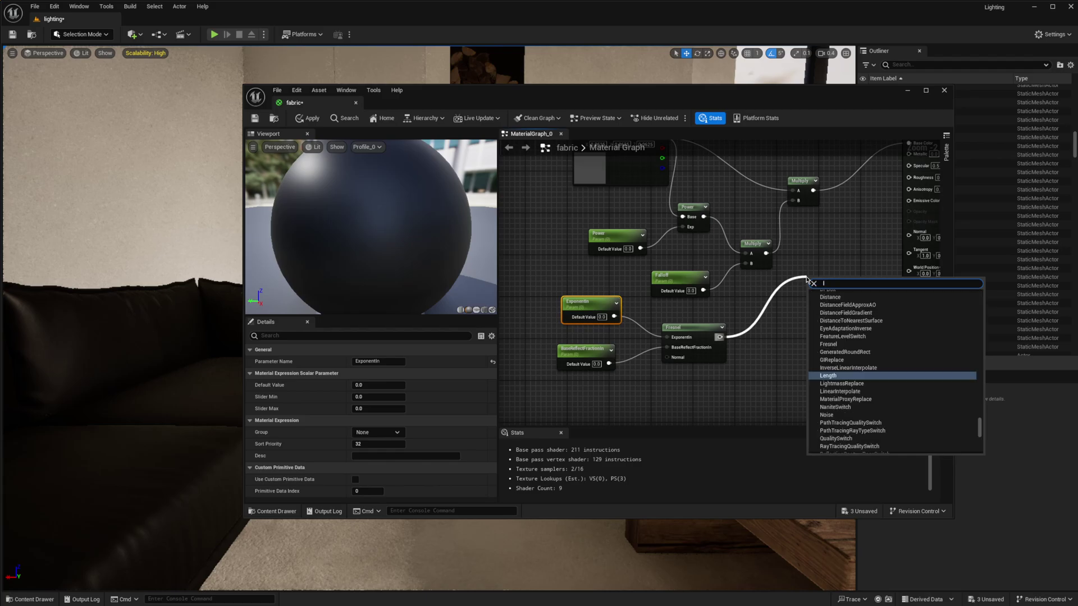
type("erp")
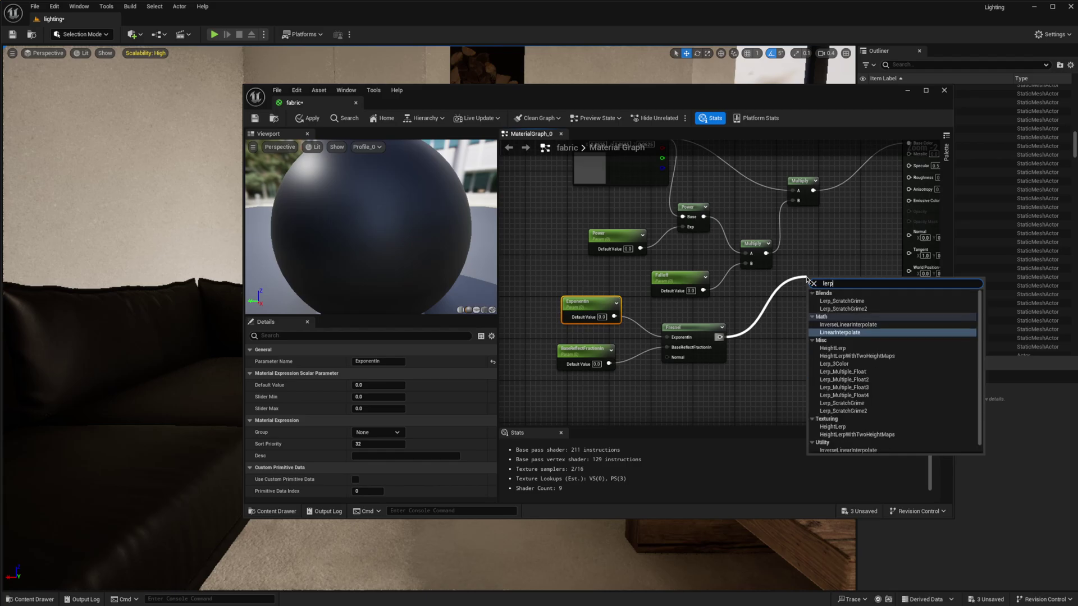
key("Return")
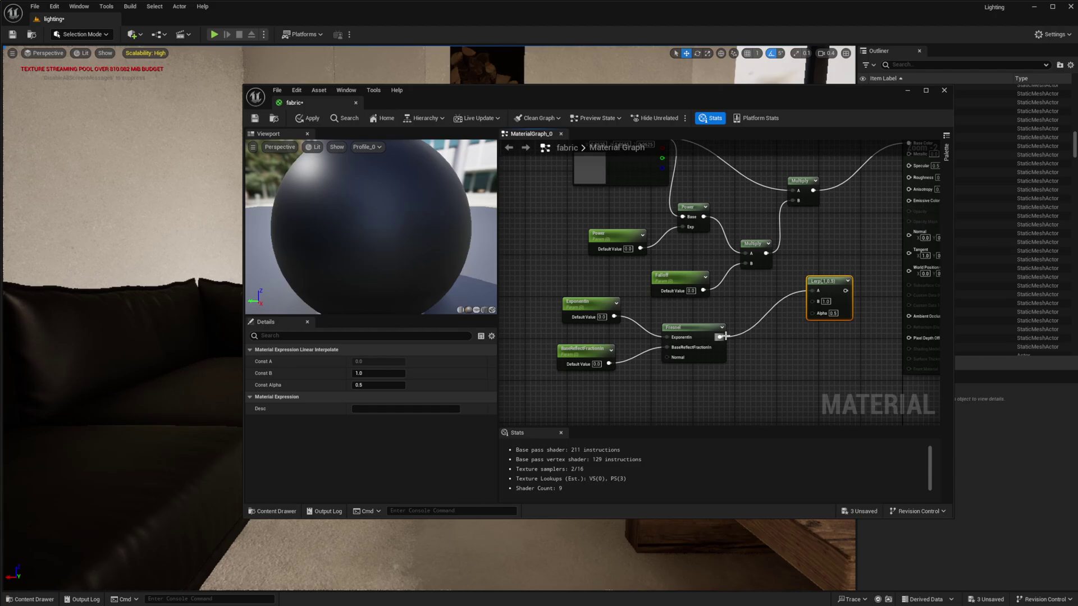
left_click_drag(720, 336, 841, 254)
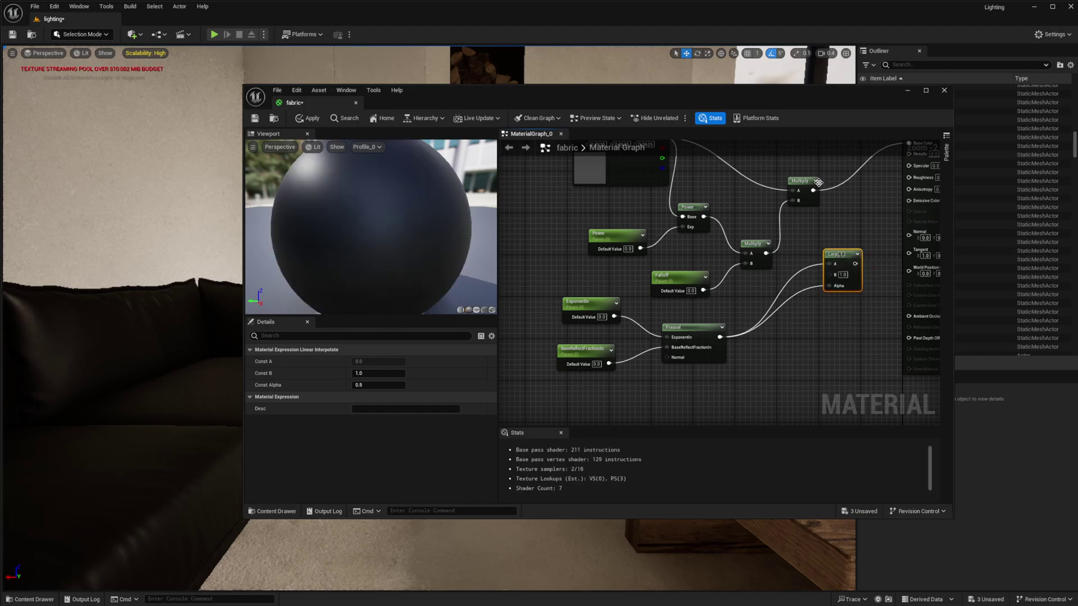
- Connect the final Multiply to Lerp A and the Falloff-fed Multiply to Lerp B, and wire the Lerp output into Base Color
left_click_drag(814, 191, 829, 263)
left_click_drag(765, 253, 830, 275)
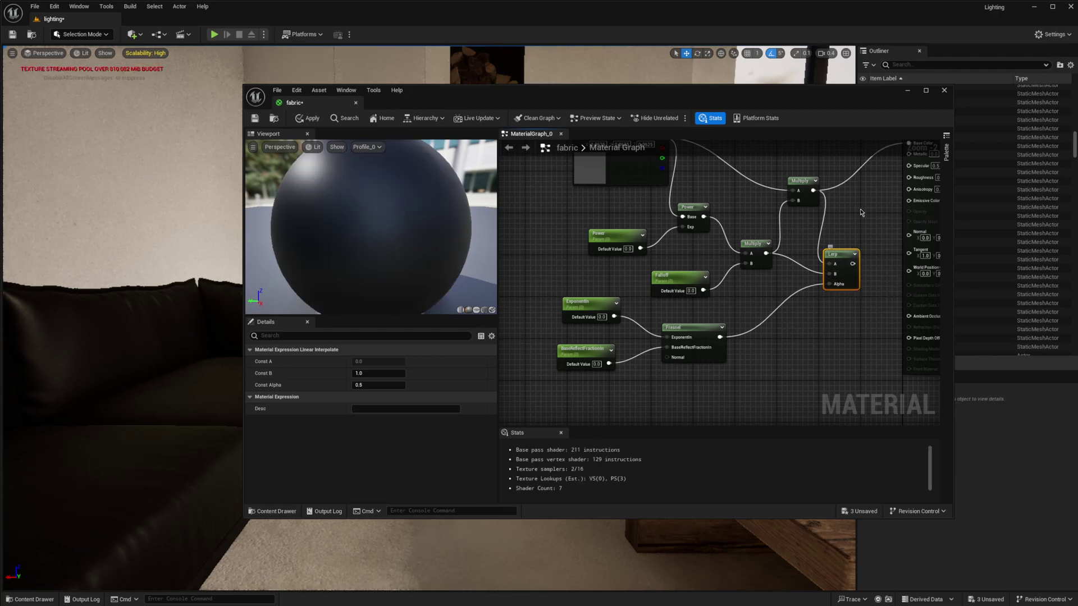
right_click_drag(861, 212, 801, 281)
left_click_drag(795, 339, 852, 219)
- Move the whole group of nodes up beside the material output node and apply the material changes
scroll(809, 287, "down", 3)
left_click_drag(589, 212, 796, 385)
left_click_drag(797, 310, 793, 253)
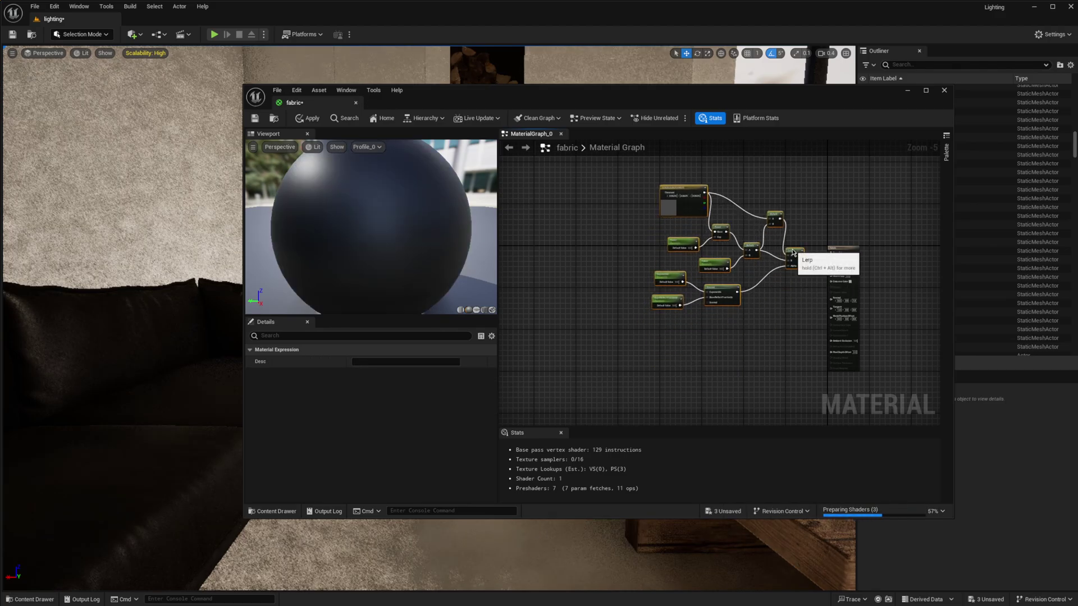
left_click(772, 247)
scroll(772, 247, "up", 3)
right_click_drag(772, 250, 794, 265)
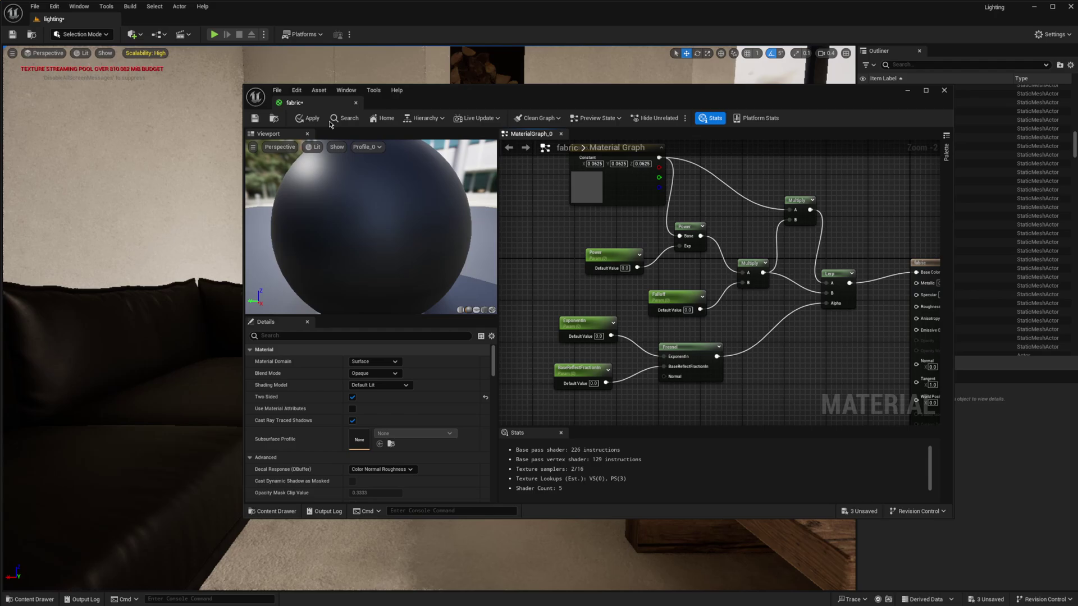
left_click(308, 118)
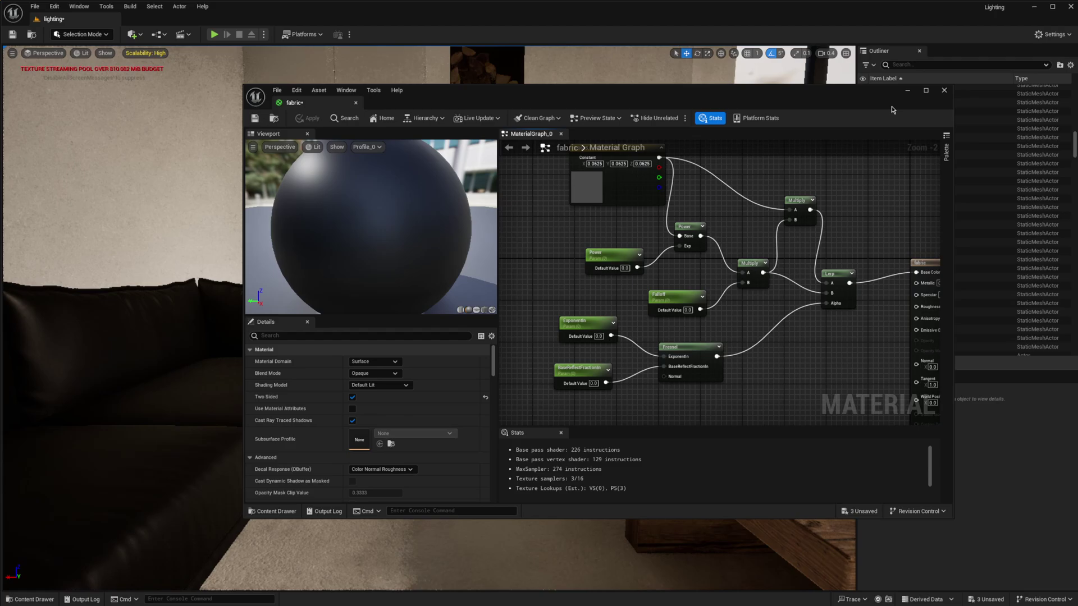
- Close the material editor and open the fabric_inst material instance from the sofa folder
left_click(944, 91)
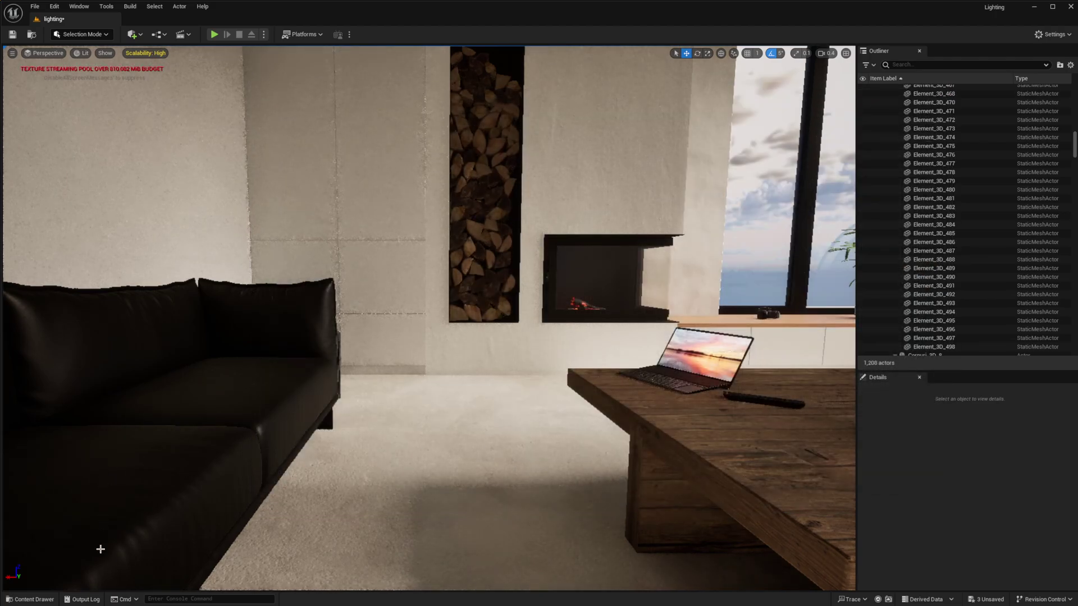
left_click(41, 597)
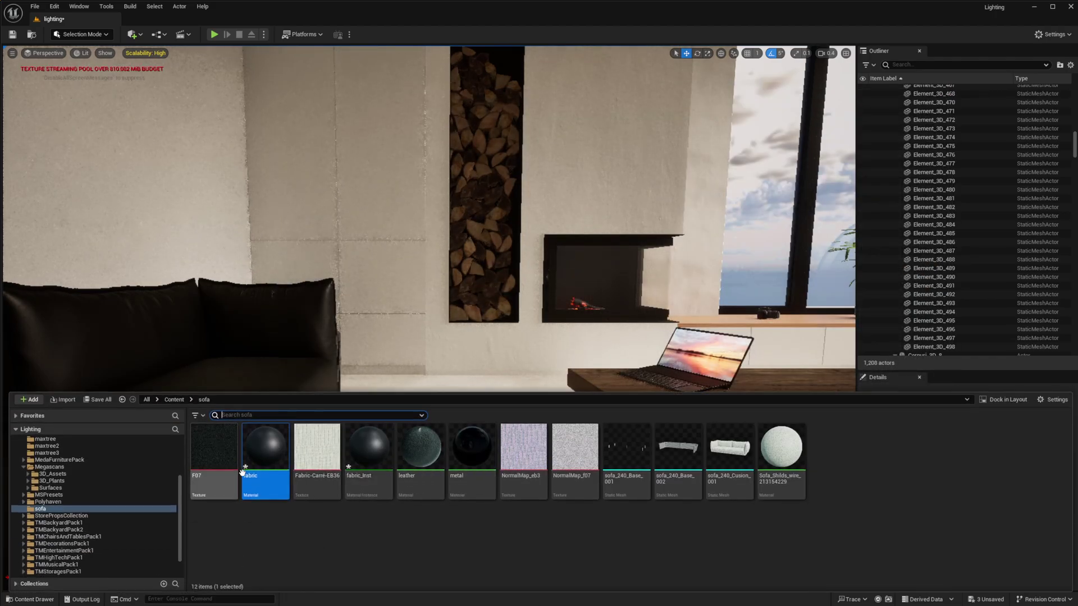
right_click(259, 431)
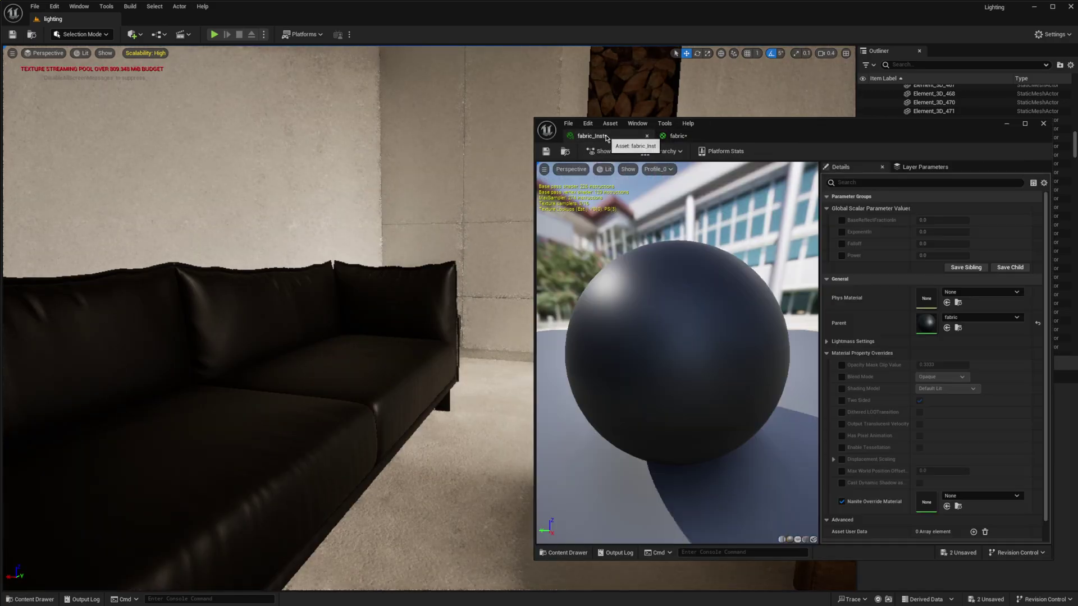
- Enable the four scalar parameter overrides in the fabric instance and test Falloff at 1, 5 and 10
left_click_drag(912, 243, 949, 244)
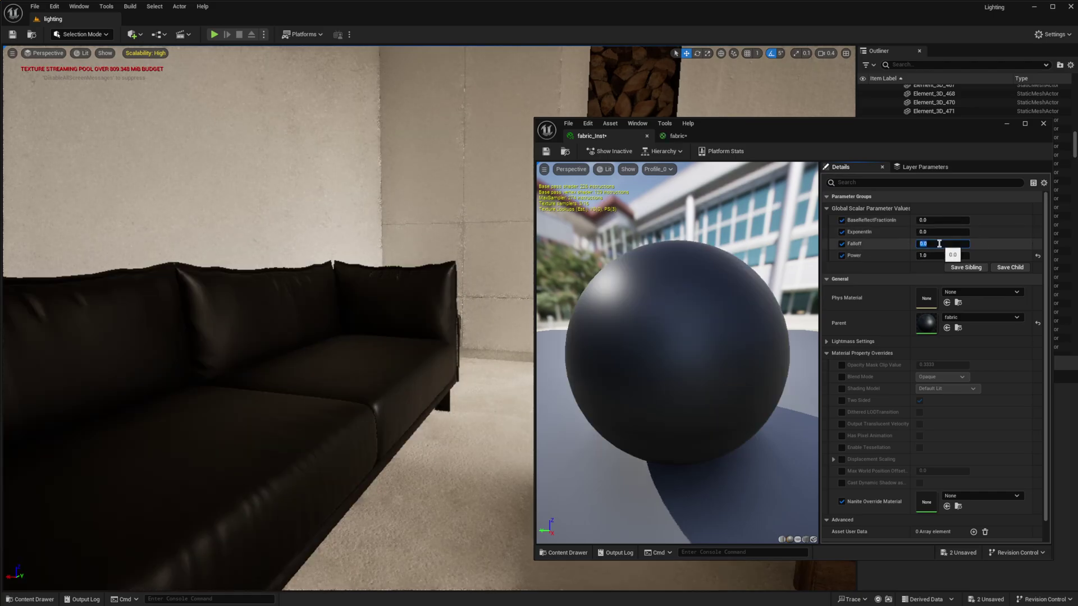
type("1")
key("Return")
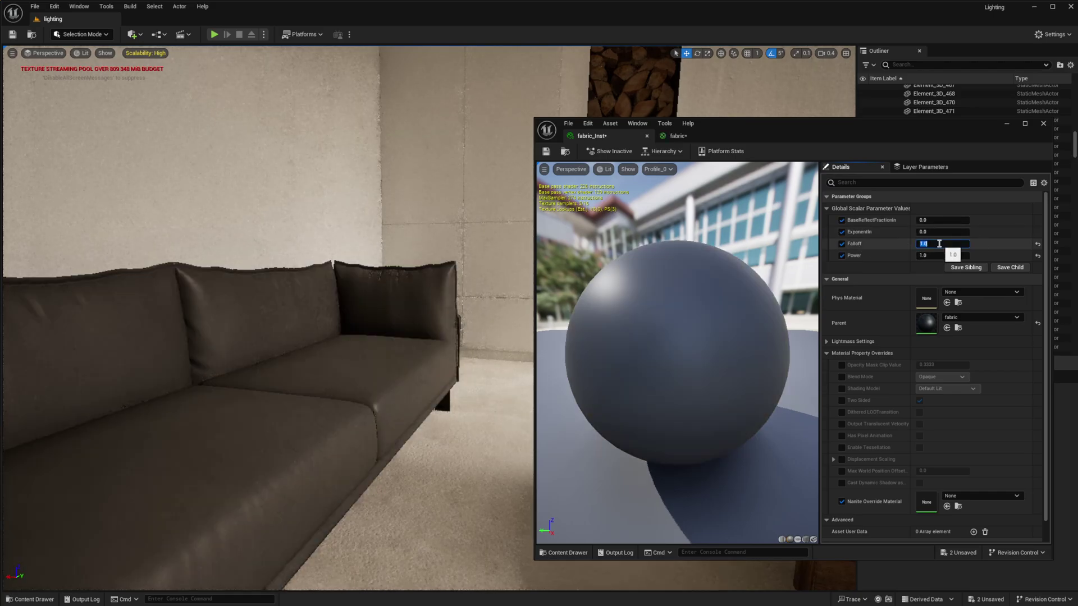
type("5")
key("Return")
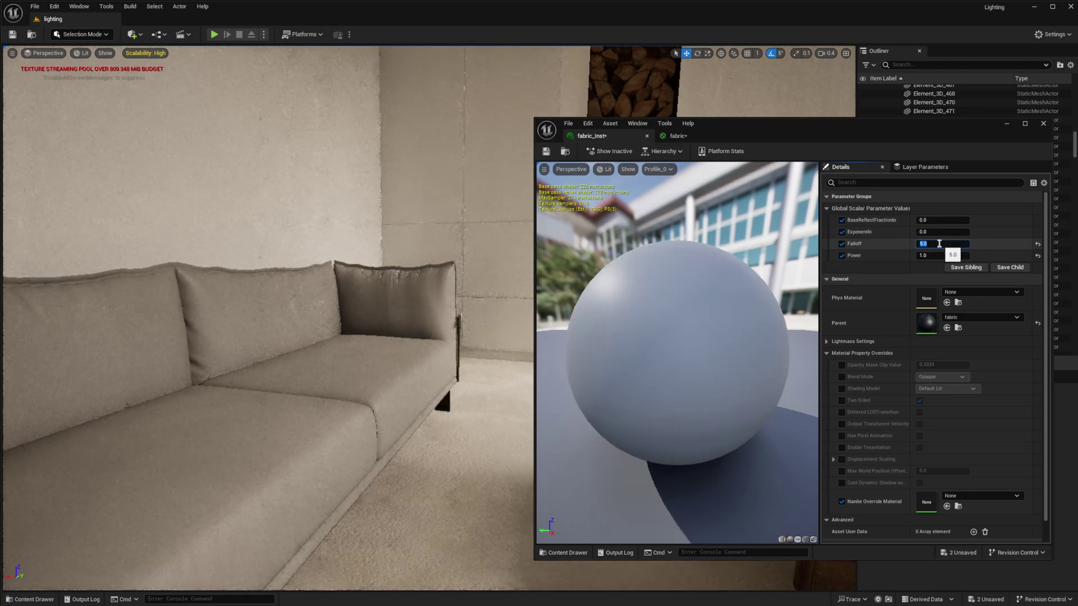
type("10")
key("Return")
- Set the instance's Power to 0, try it at 5, and return it to 0
type("0")
key("Return")
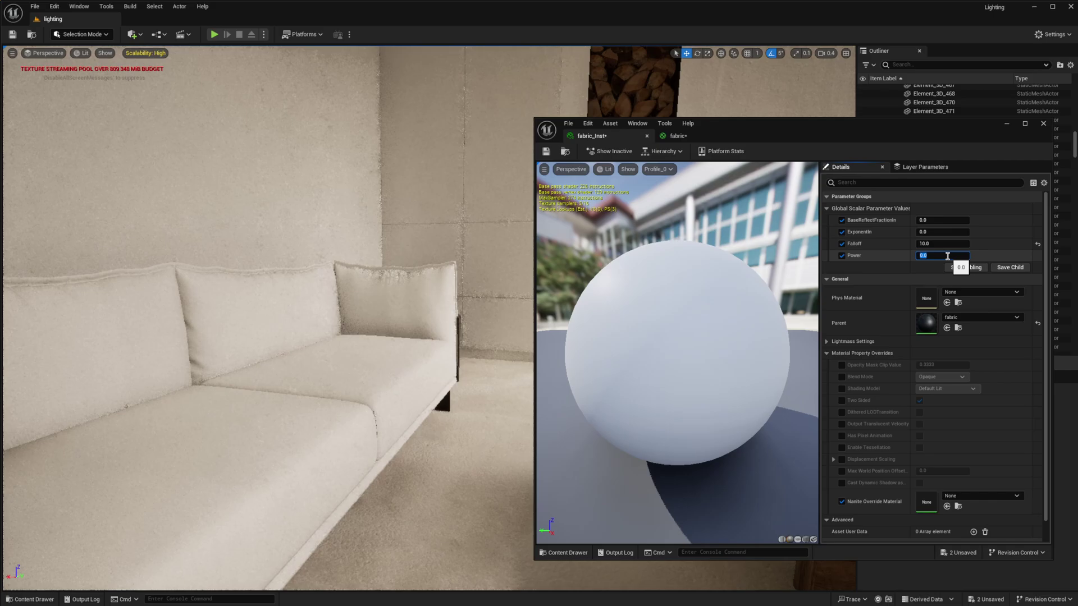
type("5")
key("Return")
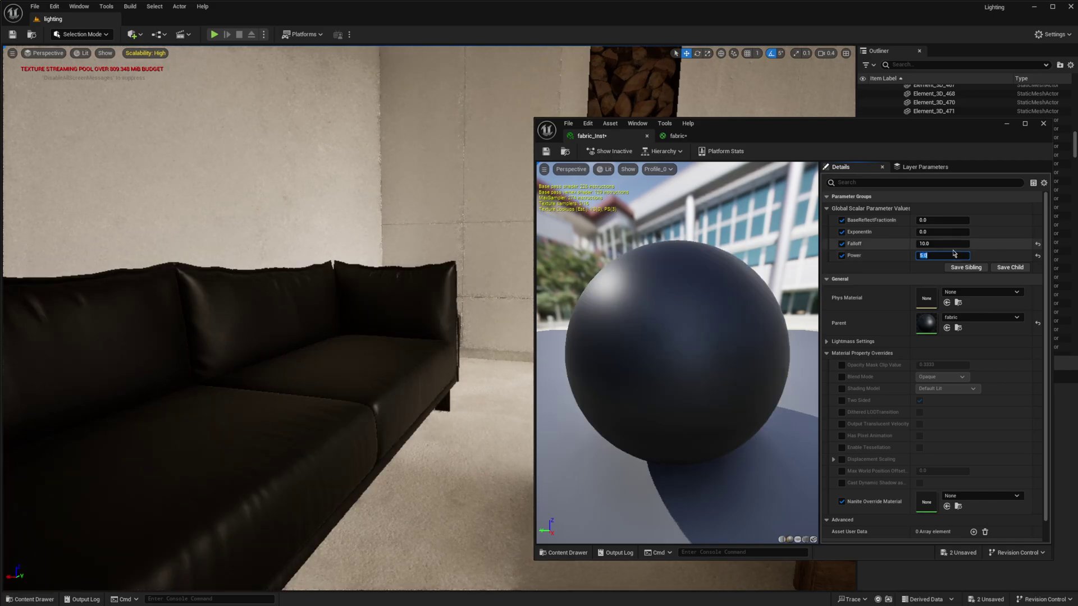
type("0")
key("Return")
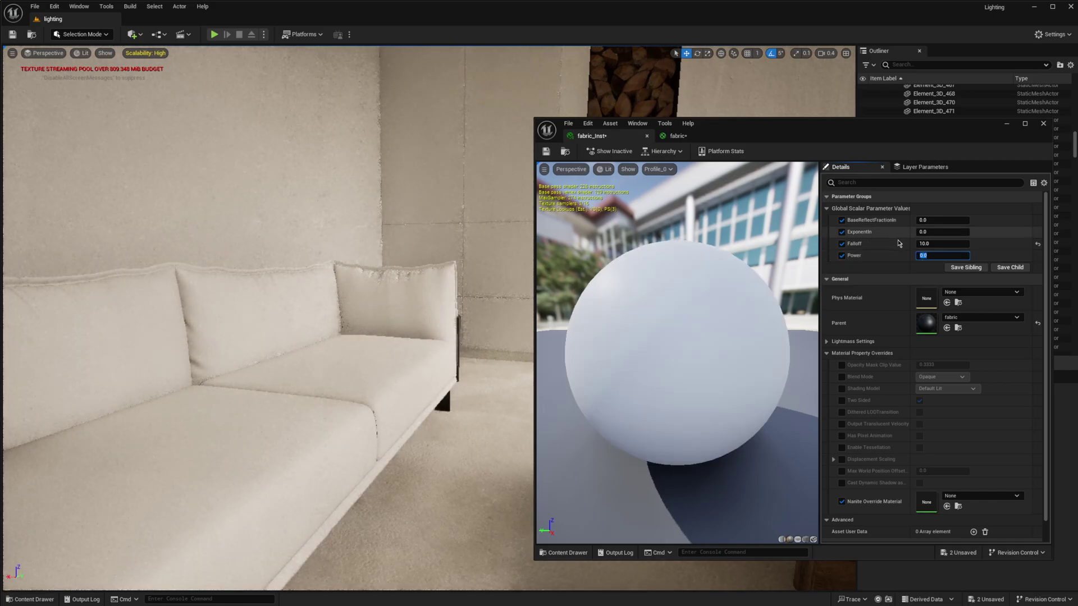
- Try ExponentIn values of 1, 5 and 10 in the fabric instance and inspect the sofa up close
left_click(942, 220)
left_click(948, 232)
key("Return")
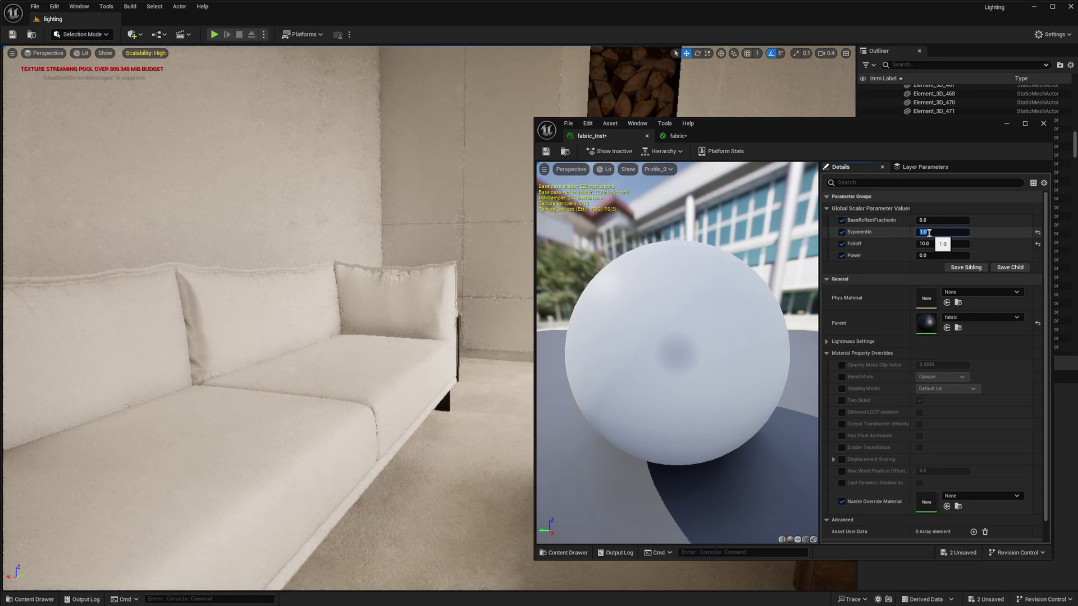
type("5")
key("Return")
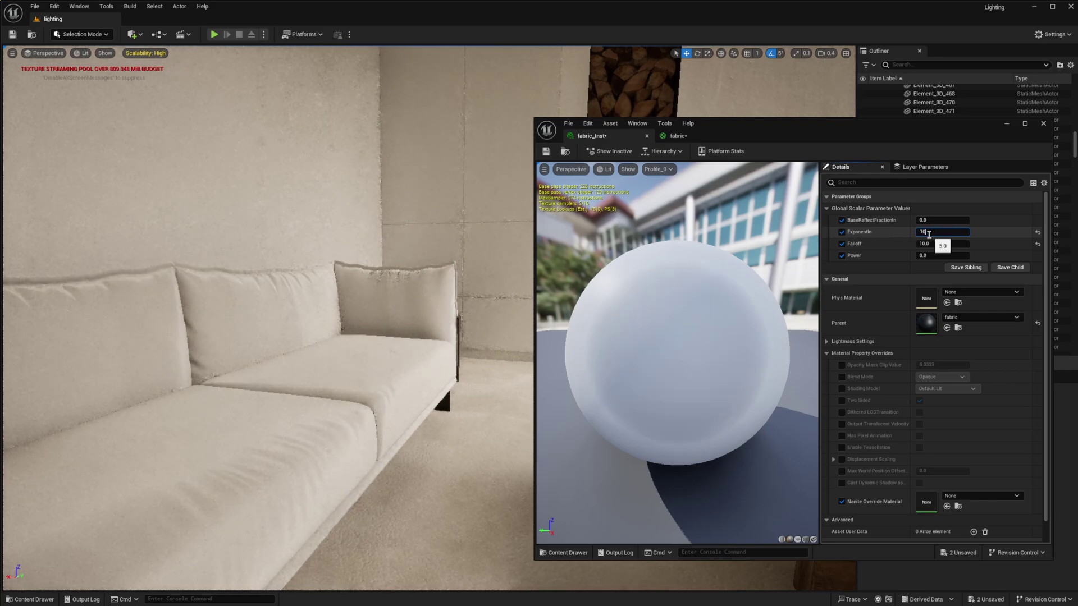
key("Return")
right_click_drag(380, 315, 281, 337)
right_click_drag(270, 278, 340, 251)
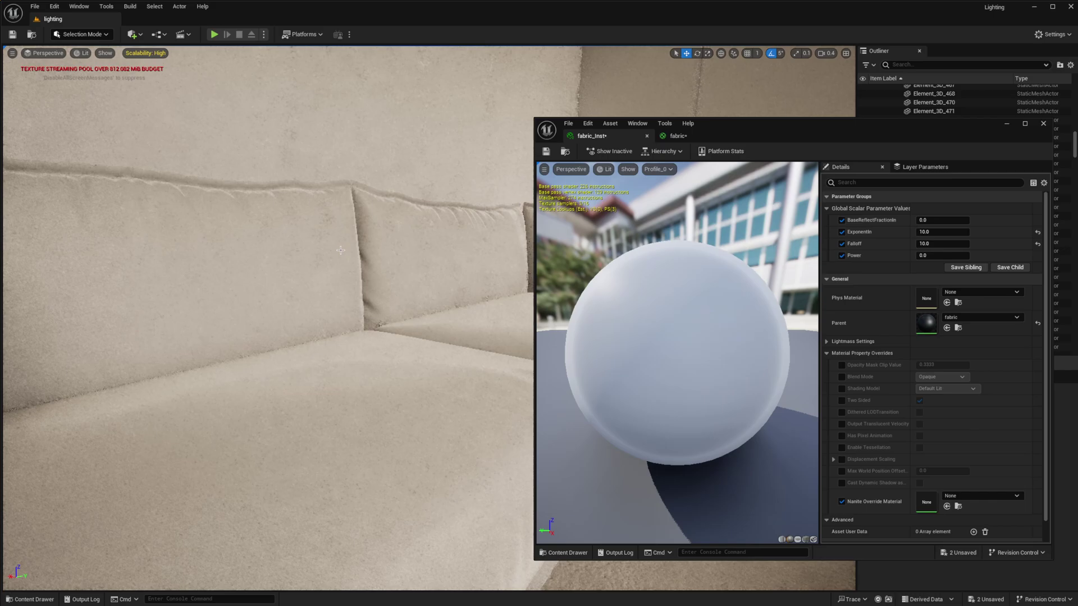
- Try ExponentIn at 50, check the sofa cushions, and reset the value to 0
left_click(947, 231)
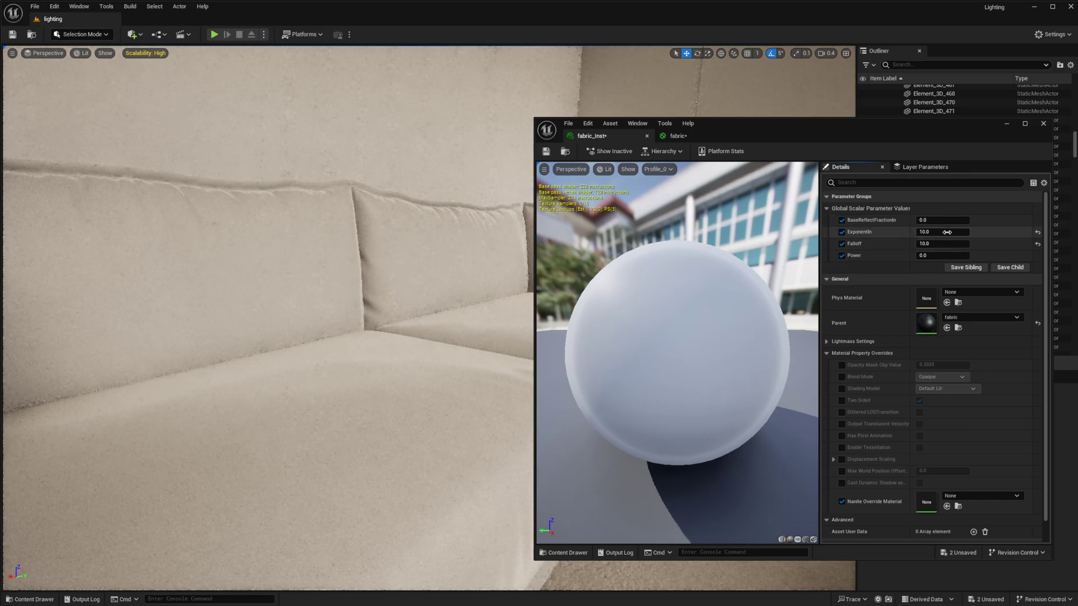
key("Return")
mouse_move(337, 292)
right_mouse_down()
mouse_move(303, 270)
mouse_move(331, 279)
right_mouse_up()
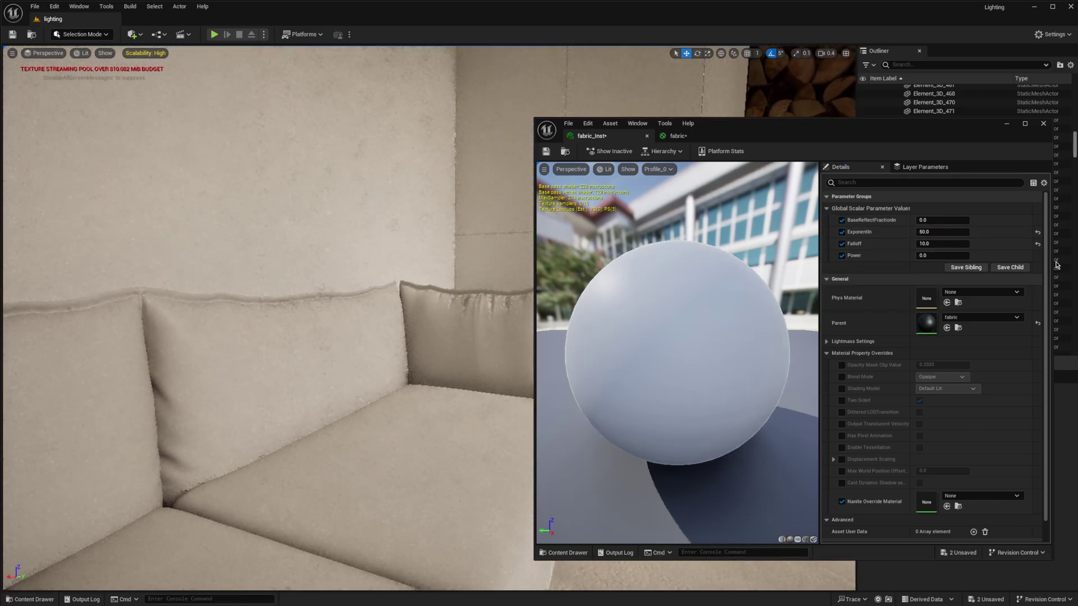
left_click(941, 234)
type("0")
key("Return")
mouse_move(370, 335)
right_mouse_down()
mouse_move(494, 359)
mouse_move(370, 343)
right_mouse_up()
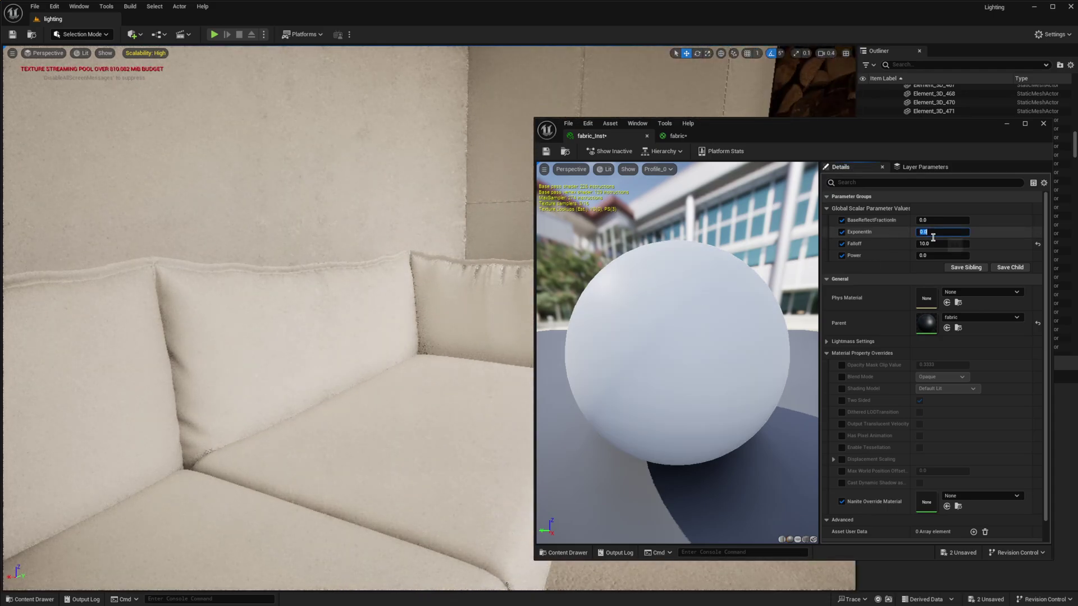
- Compare ExponentIn values of 1, 2 and 5 on the sofa fabric
type("1")
key("Return")
type("2")
key("Return")
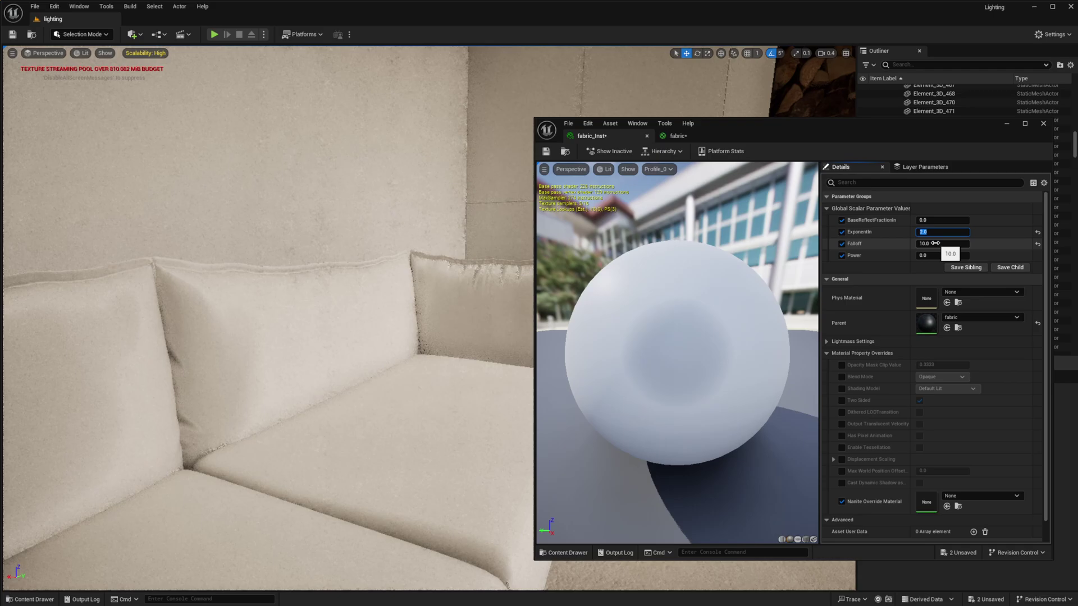
type("5")
key("Return")
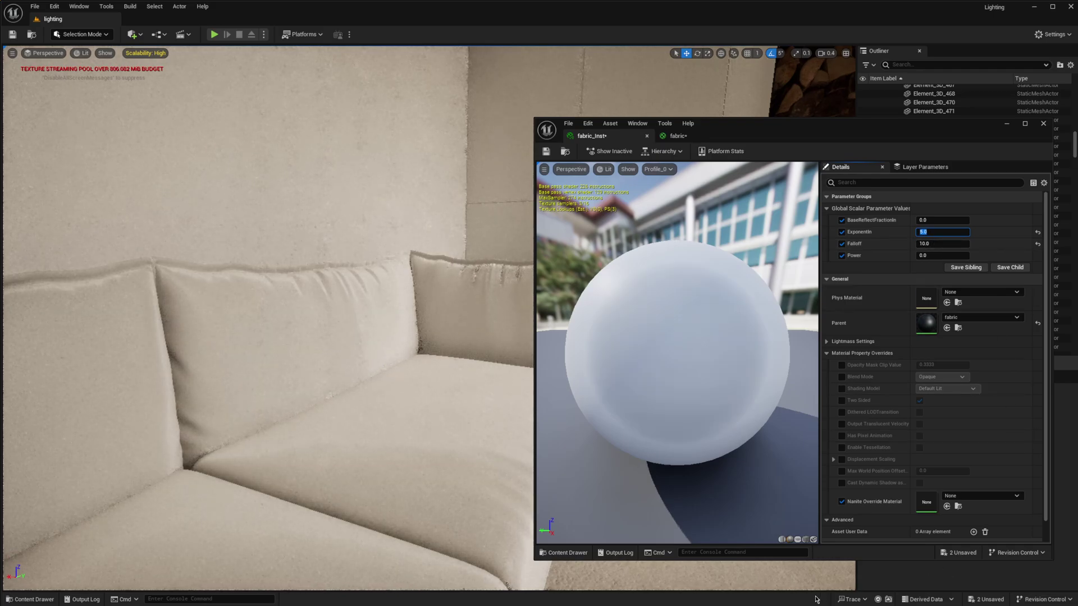
- Set ExponentIn to 2 and Falloff to 1, and adjust Power to about 0.44 in the fabric instance
left_click(584, 551)
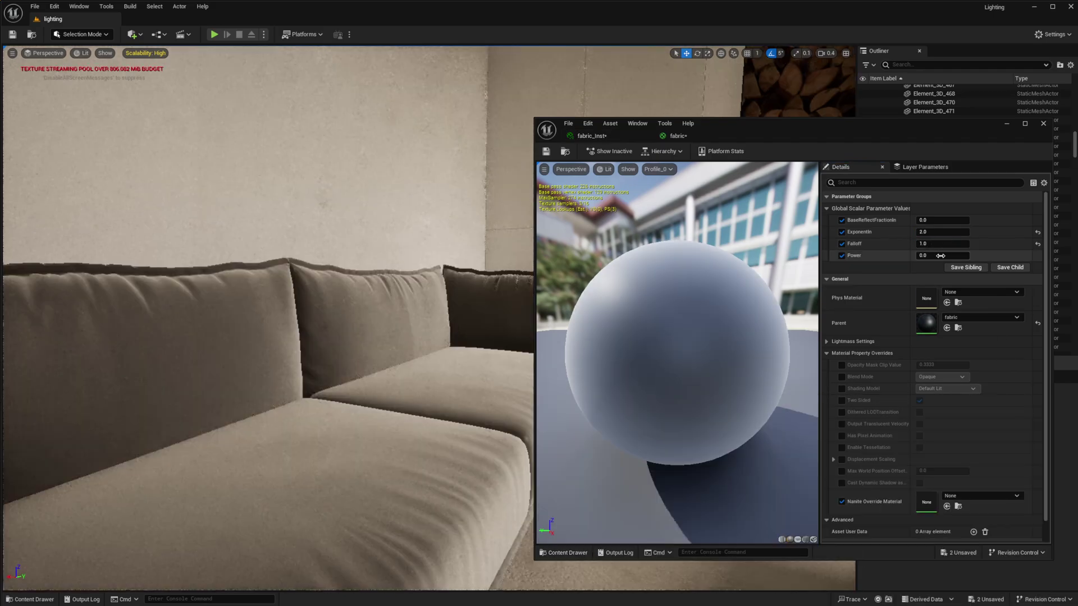
mouse_move(934, 255)
left_mouse_down()
mouse_move(994, 256)
mouse_move(954, 254)
left_mouse_up()
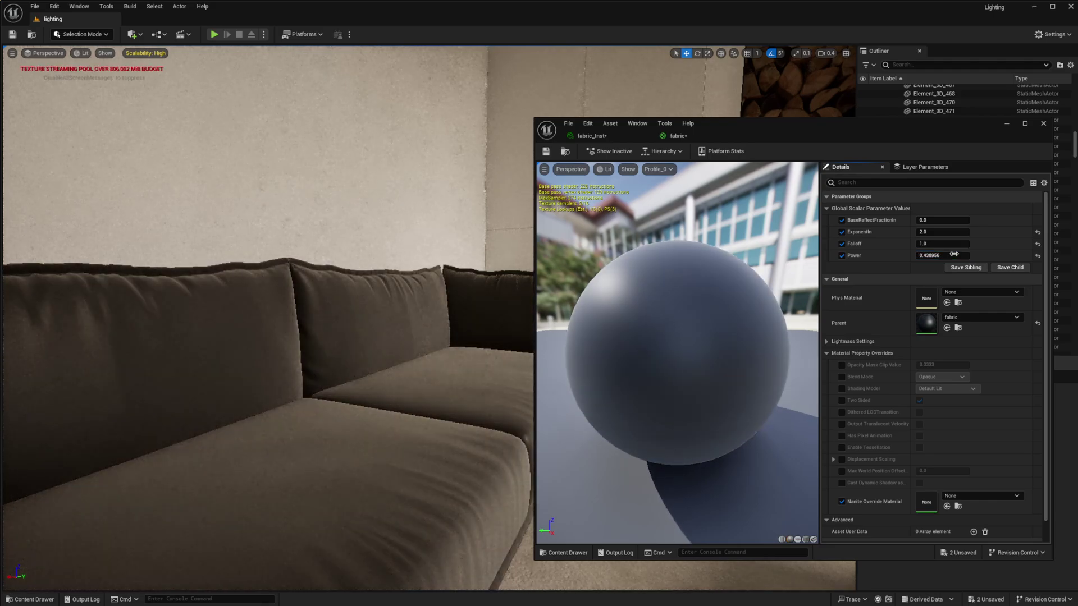
- Reset Power in the fabric instance and connect the fabric Texture Sample's RGB output to Multiply A and Power Base in the parent material
left_click(1038, 258)
left_click(678, 136)
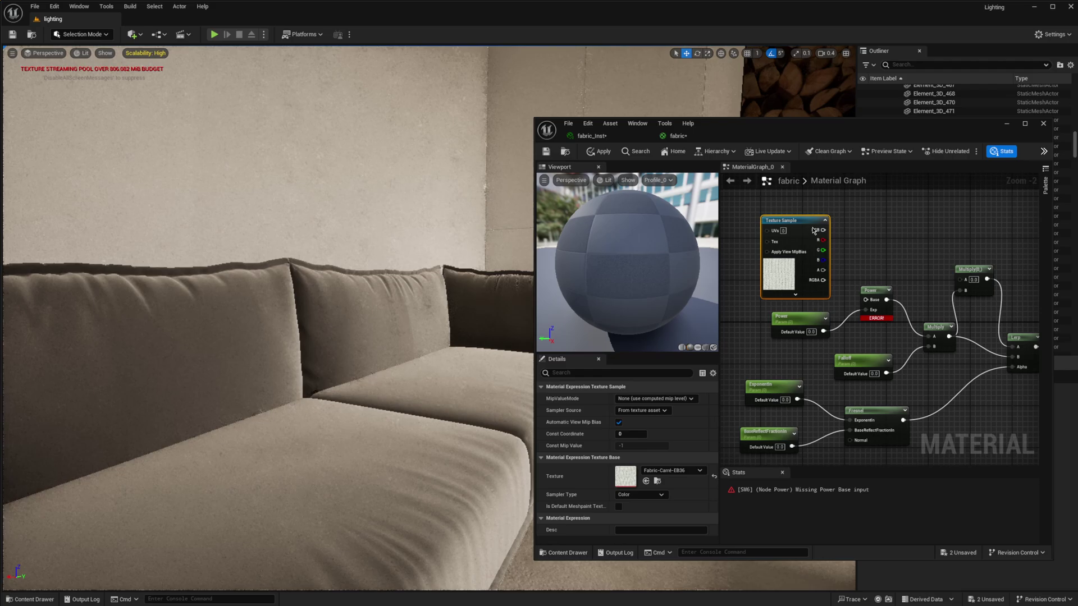
left_click_drag(812, 230, 843, 217)
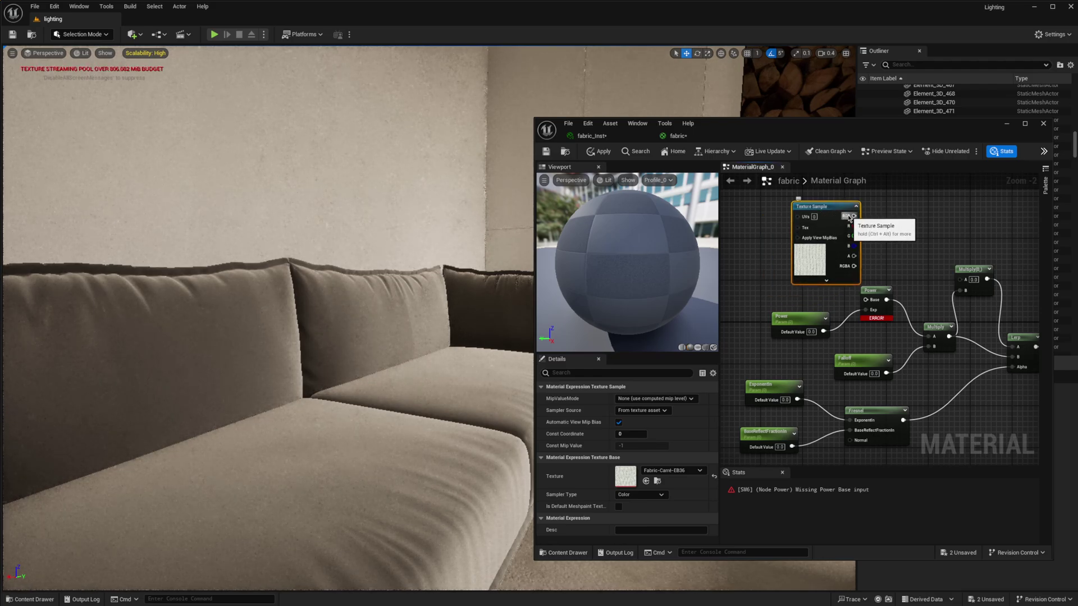
left_click_drag(850, 219, 959, 281)
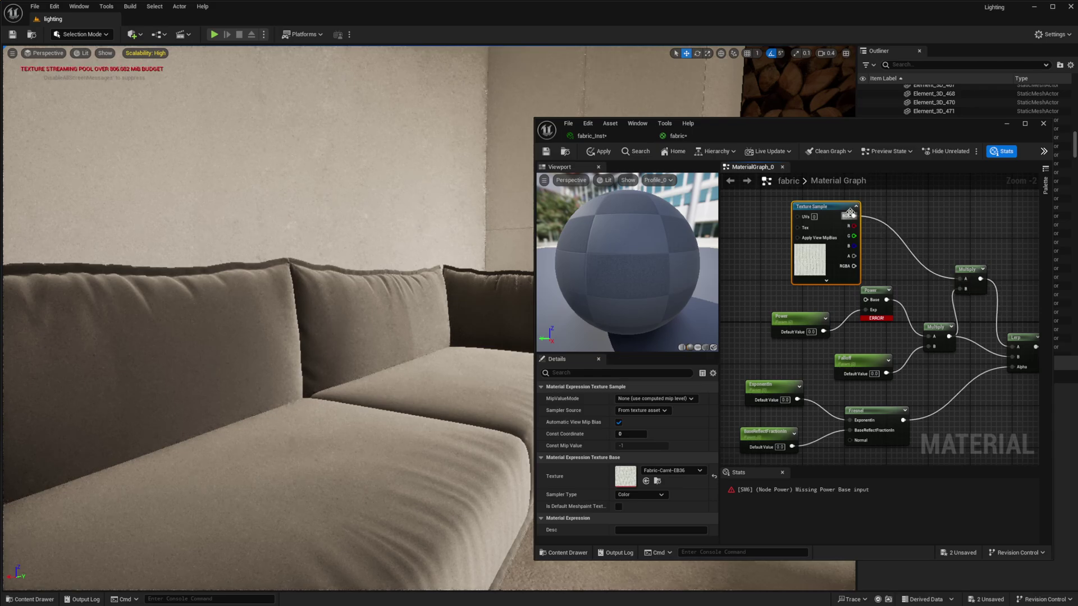
left_click_drag(851, 217, 865, 299)
- Add a TextureCoordinate node beside the Texture Sample in the fabric graph
right_click_drag(753, 240, 816, 304)
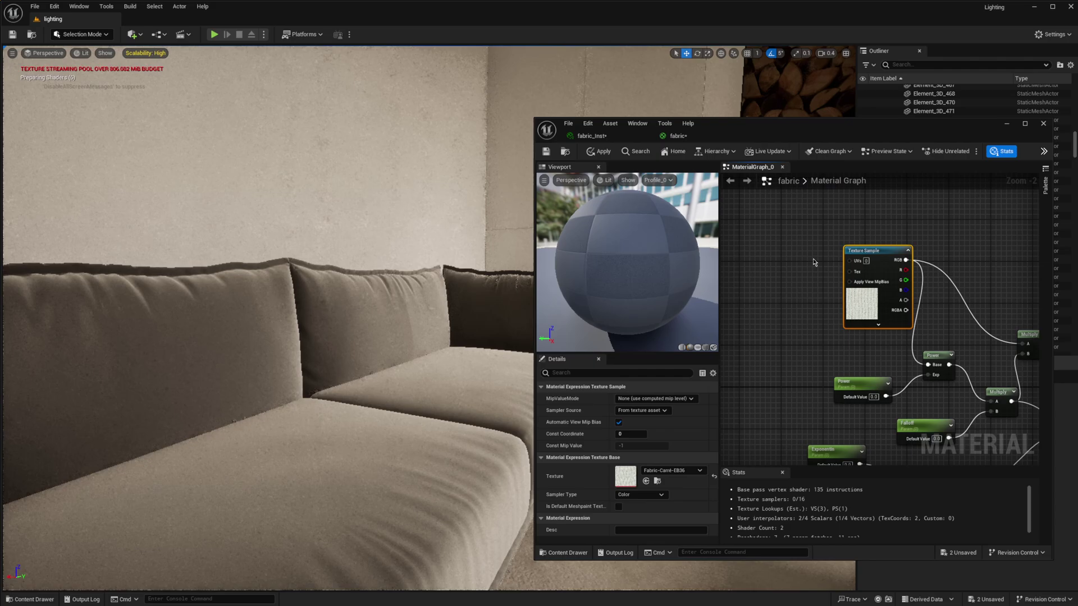
right_click(796, 268)
type("text")
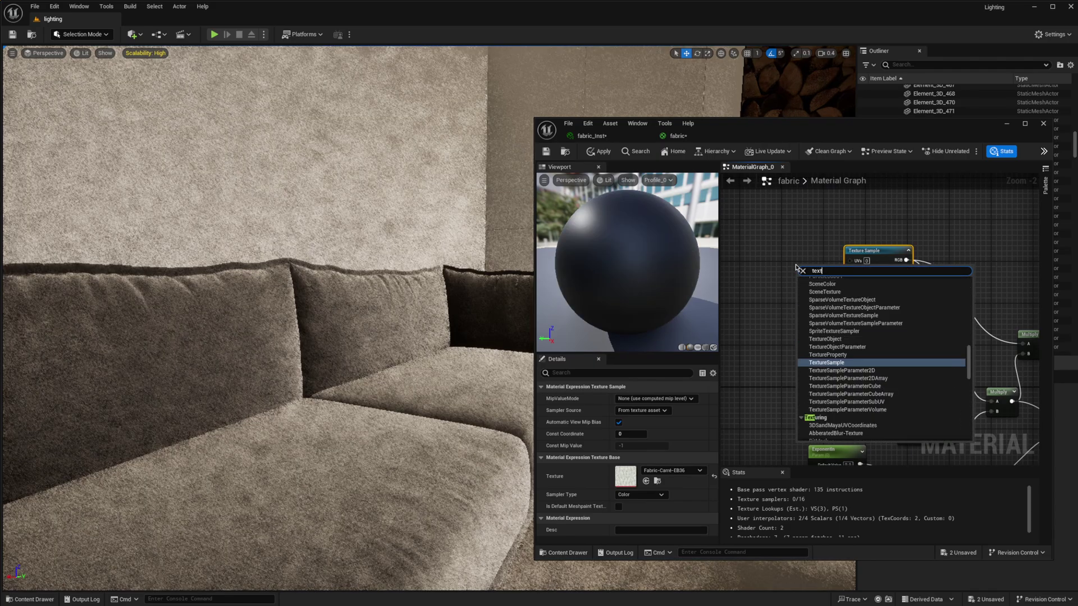
key("BackSpace")
key("BackSpace")
key("BackSpace")
key("BackSpace")
type("coor")
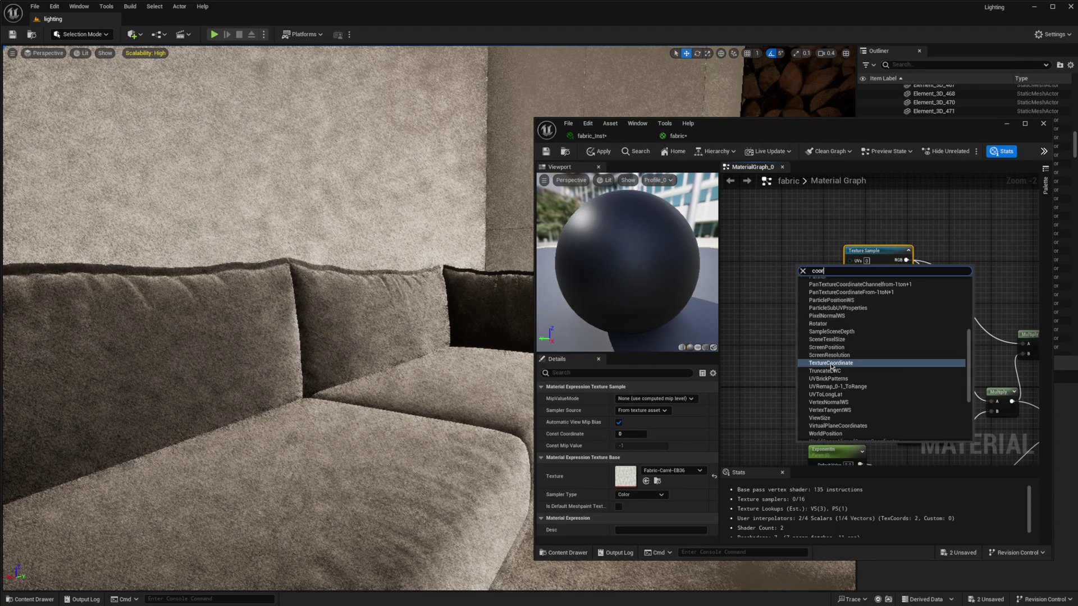
left_click(831, 363)
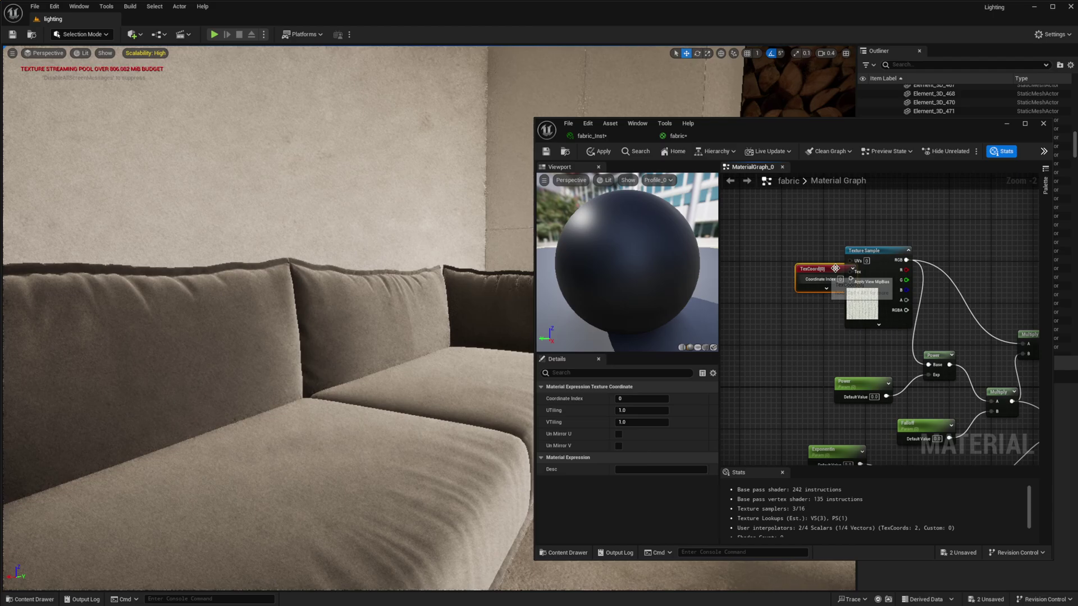
mouse_move(824, 271)
left_mouse_down()
mouse_move(772, 243)
mouse_move(809, 263)
left_mouse_up()
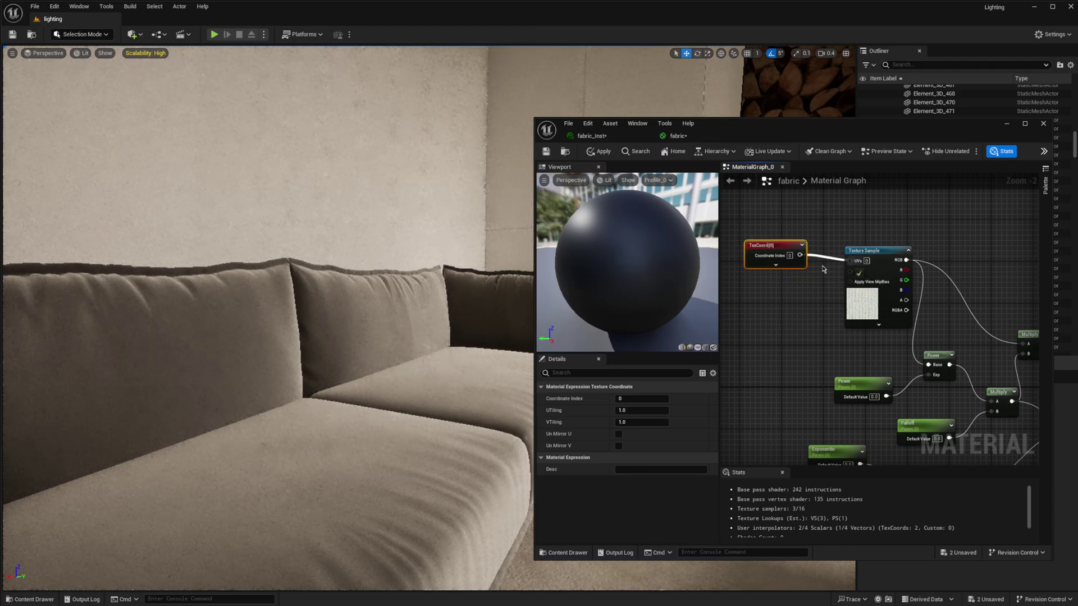
- Connect the TexCoord node to the Texture Sample's UVs, set UTiling to 10, and apply the fabric material
left_click(782, 264)
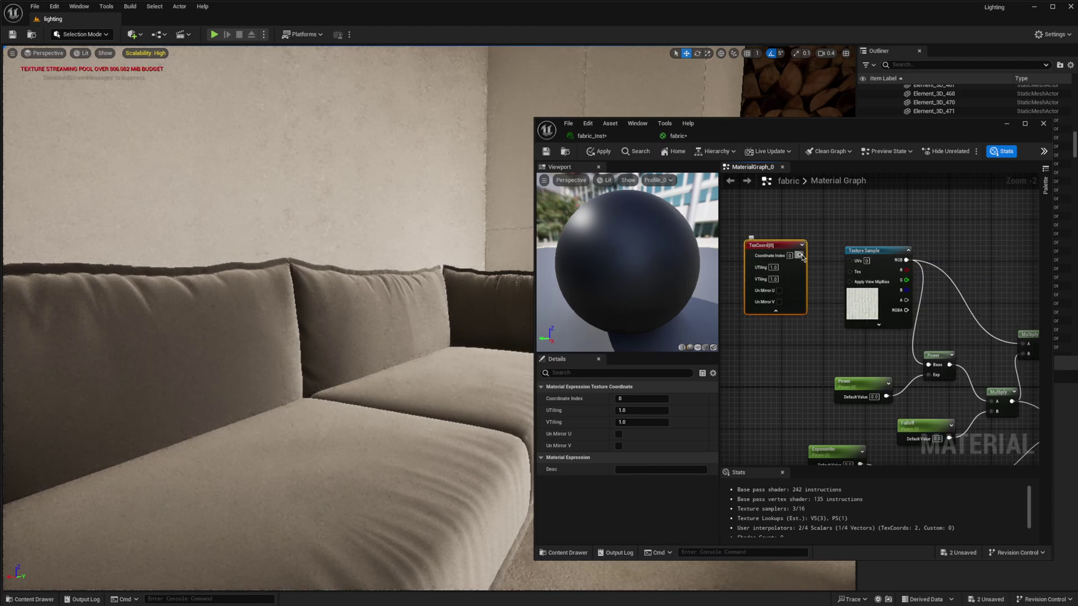
left_click_drag(799, 255, 851, 260)
type("10")
left_click(775, 279)
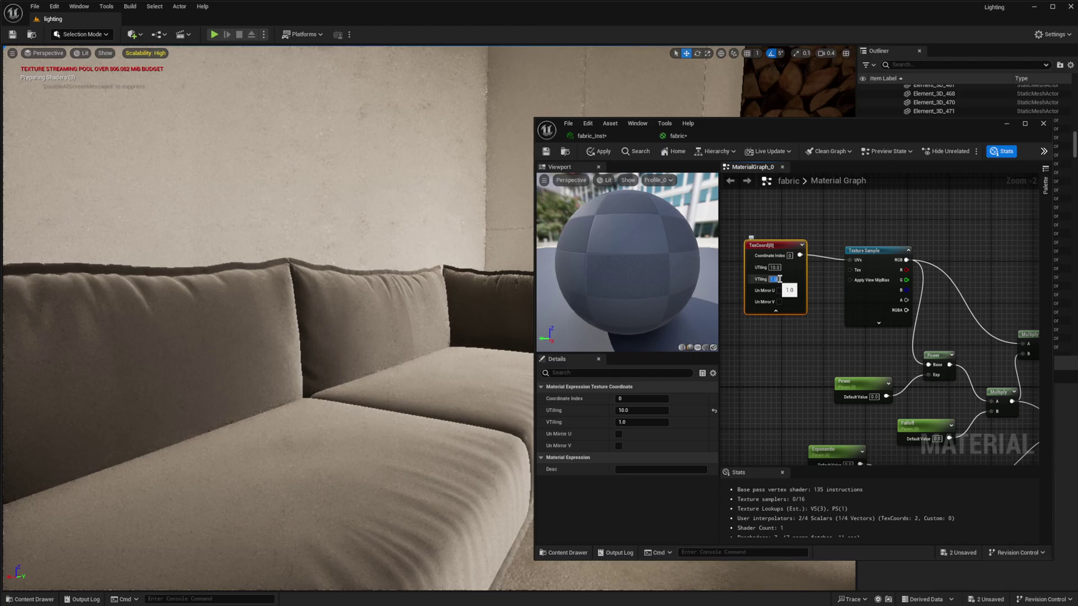
left_click(600, 152)
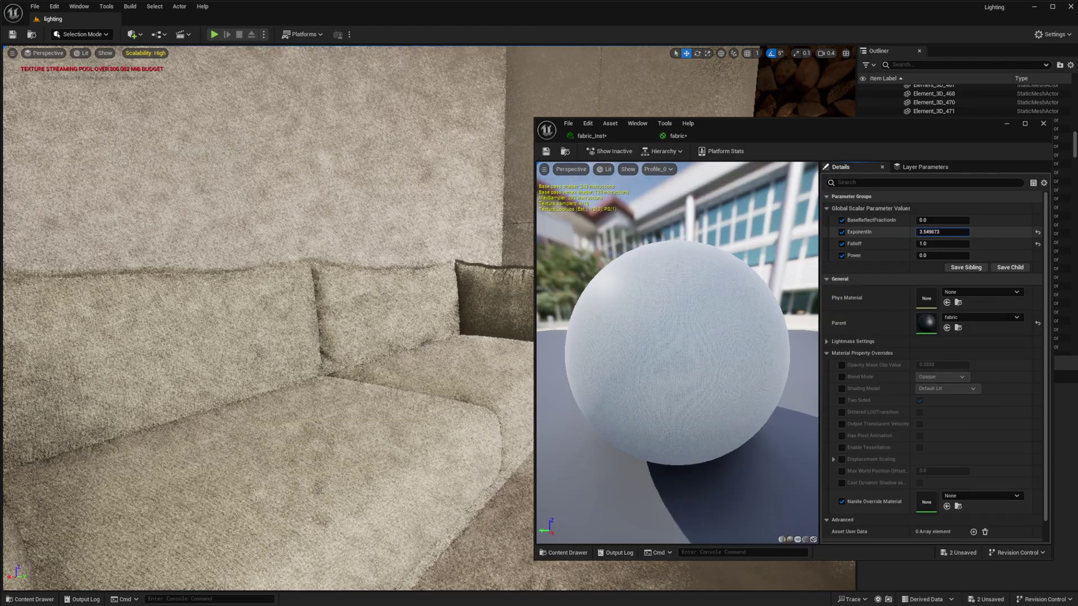
- Compare several ExponentIn values, including 1, 5 and 10, in the fabric instance and set it to 2
left_click_drag(934, 231, 960, 231)
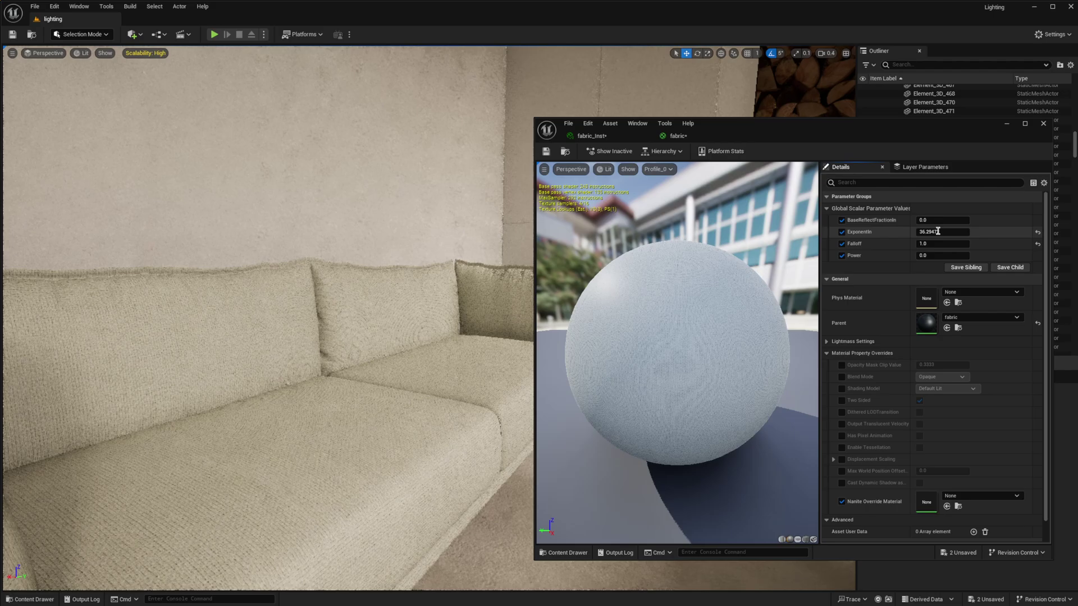
left_click(932, 231)
type("0")
key("Return")
type("1")
key("Return")
type("5")
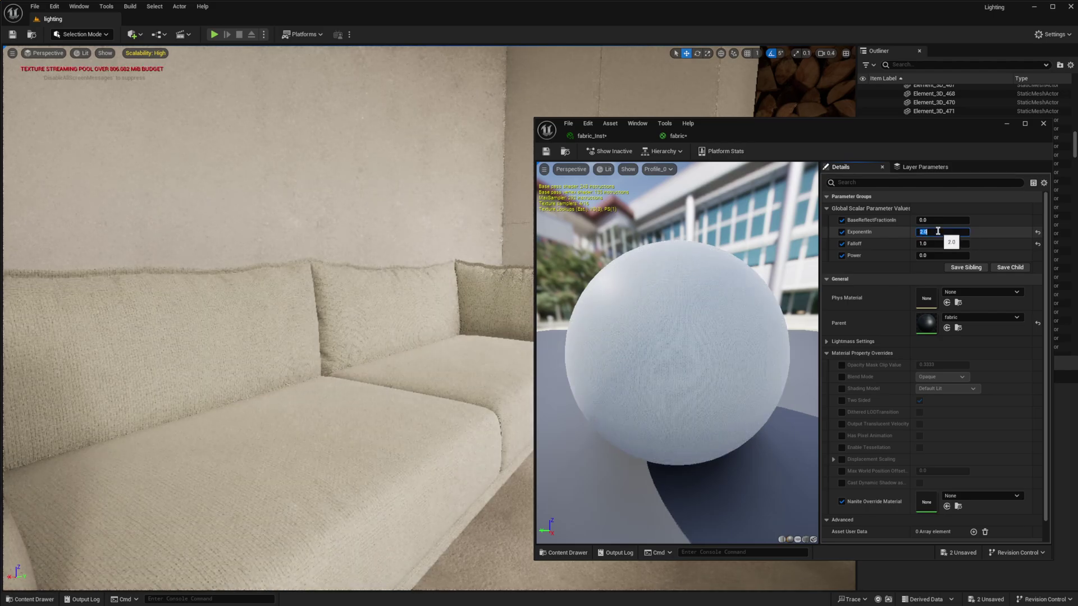
key("Return")
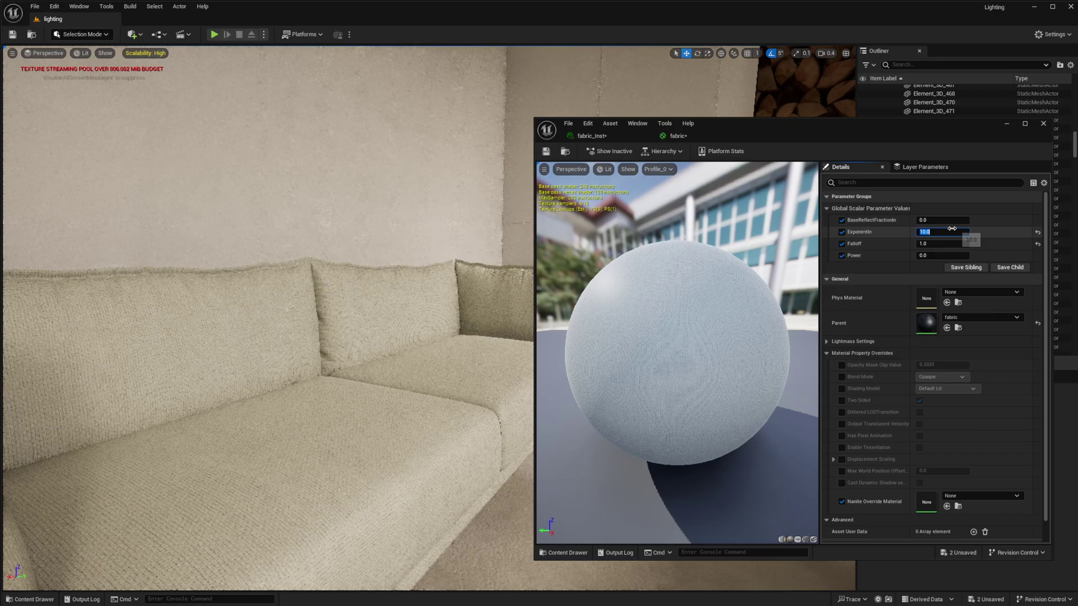
type("2")
key("Return")
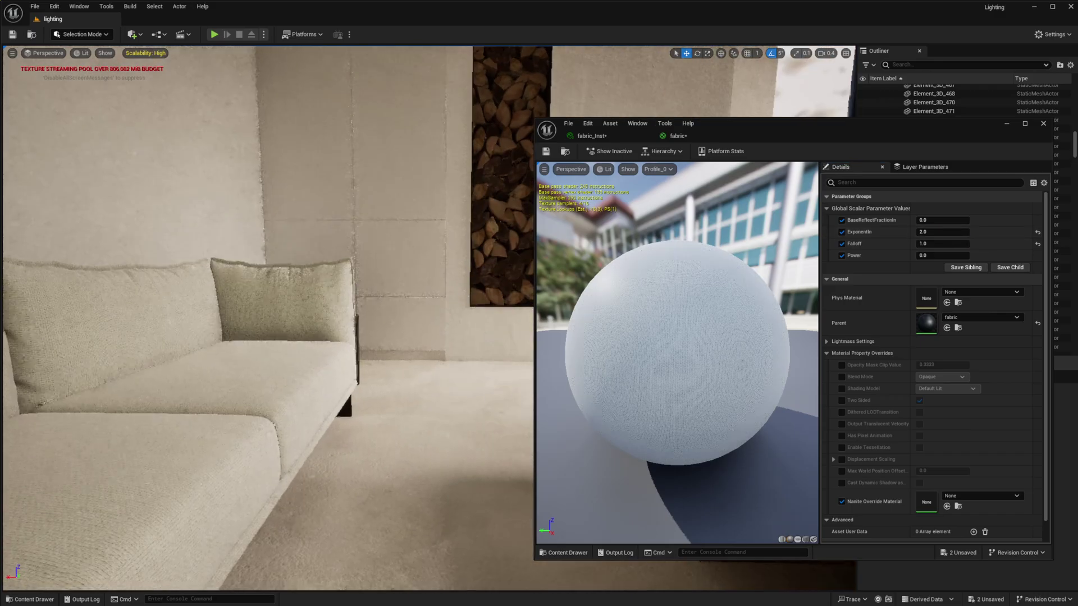
- Inspect the sofa cushions up close, try ExponentIn at about 6.28, and set it back to 2
key("s")
key("w")
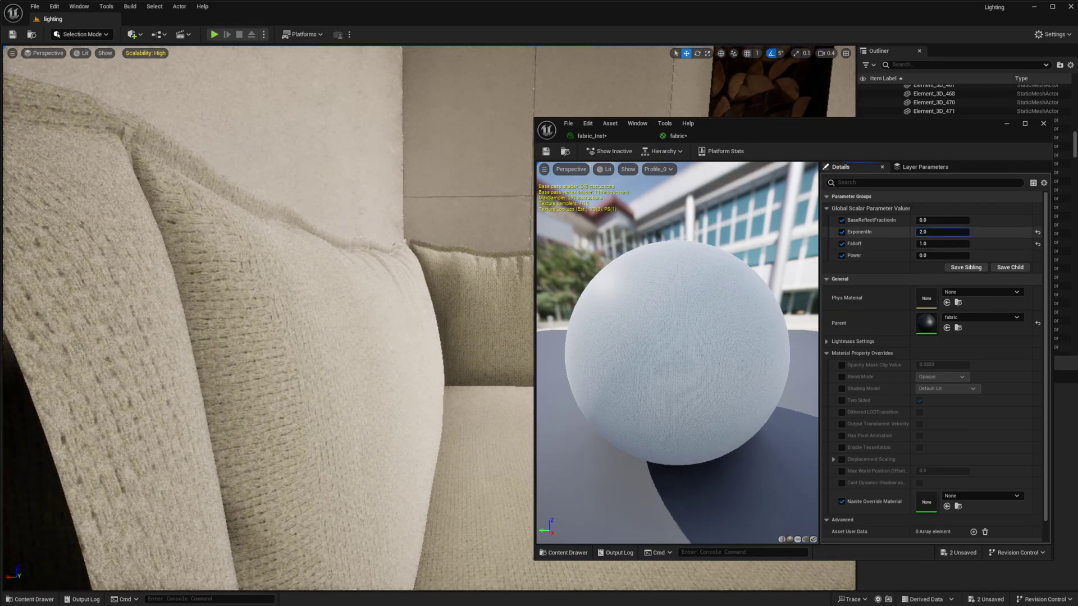
left_click_drag(943, 231, 951, 231)
left_click(946, 231)
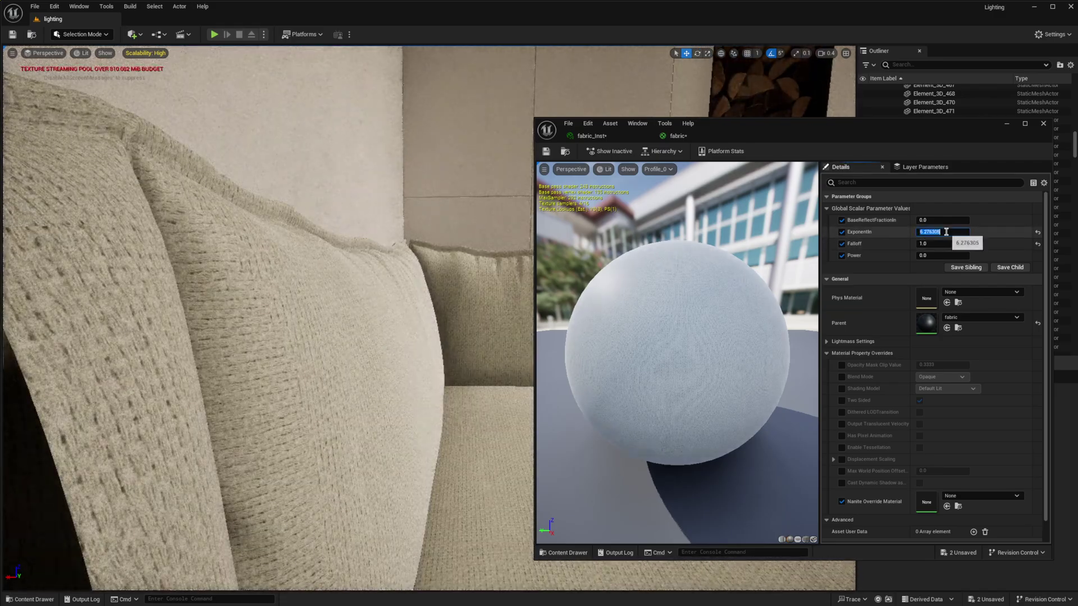
type("2")
key("Return")
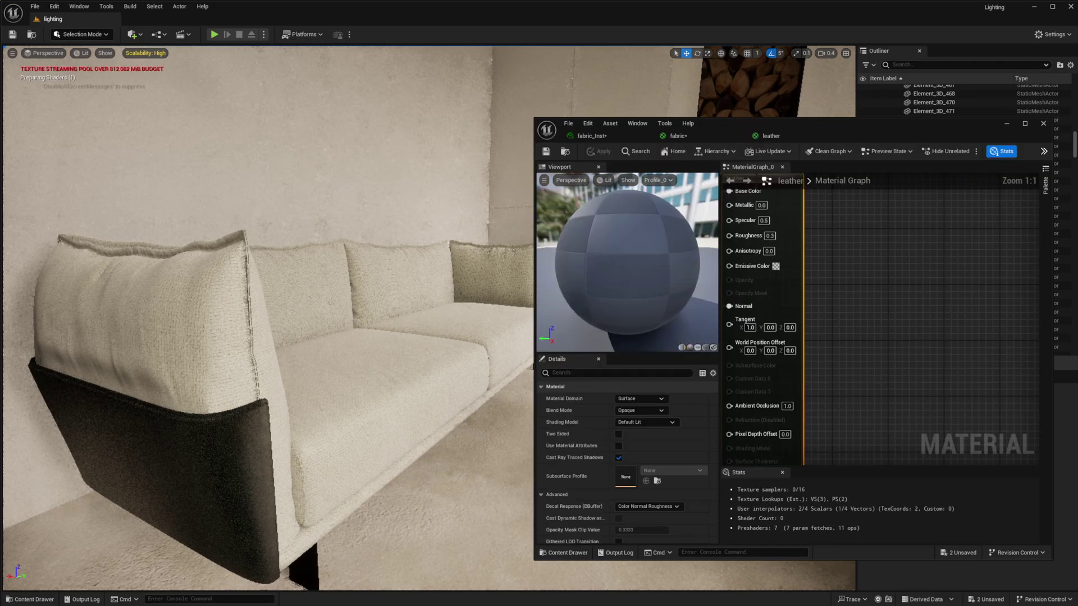
- Close the leather material, create a new material in the sofa folder, and assign it to the sofa's side panel
middle_click(767, 138)
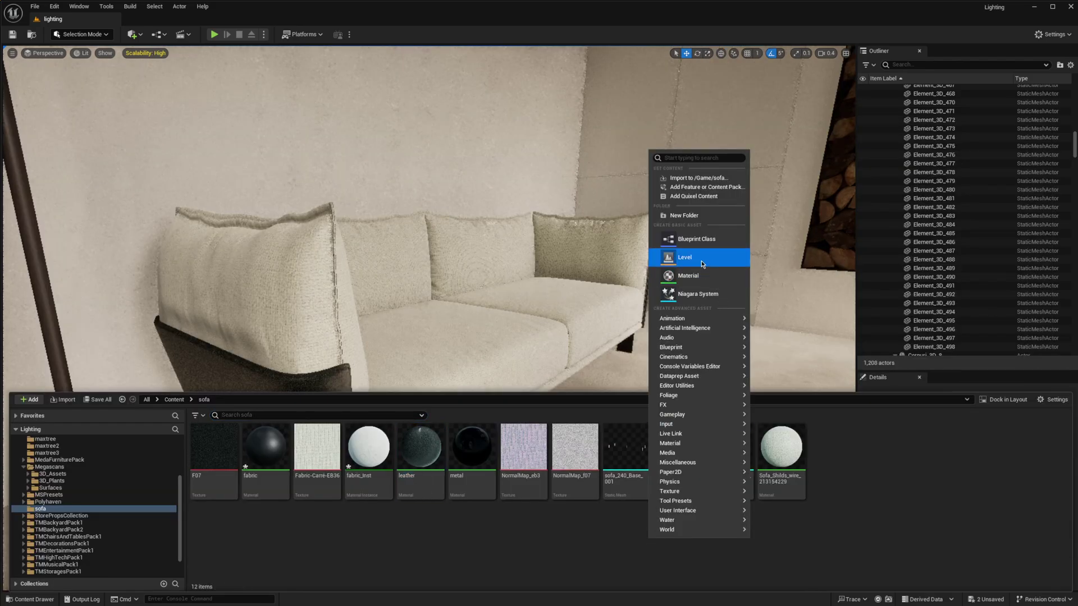
left_click(702, 261)
key("Return")
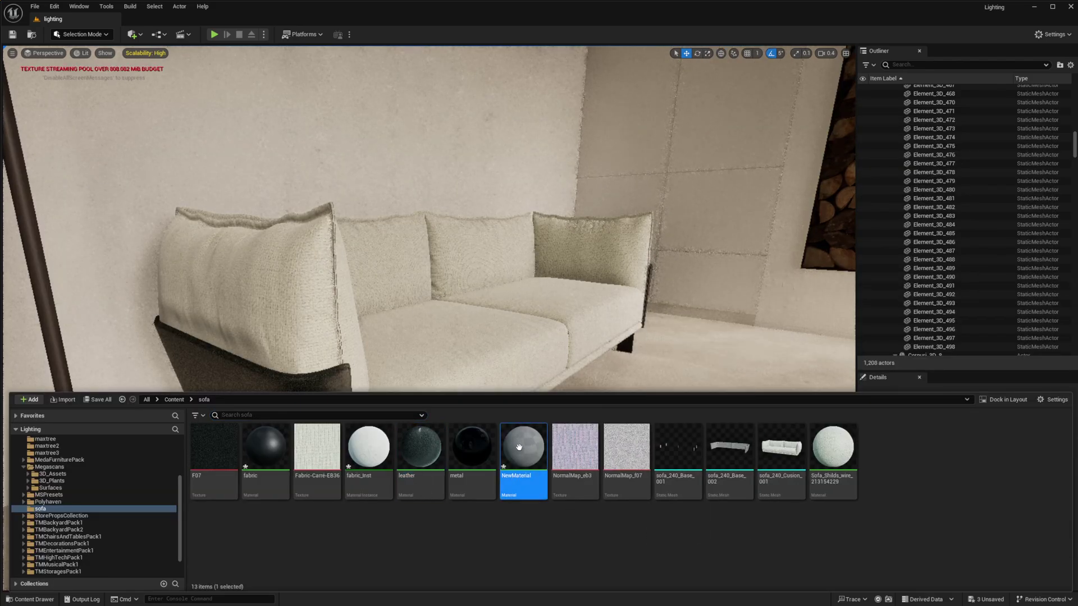
left_click_drag(522, 446, 228, 371)
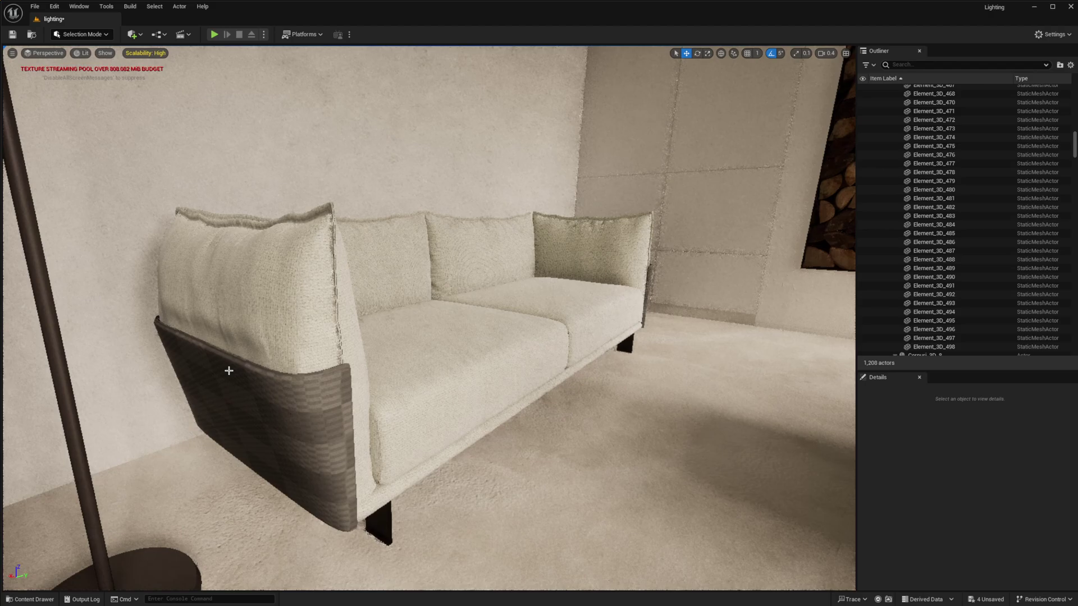
- Open the fabric and leatherr materials and dock the fabric editor as a tab next to leatherr
right_click_drag(393, 444, 224, 505)
key("ctrl+space")
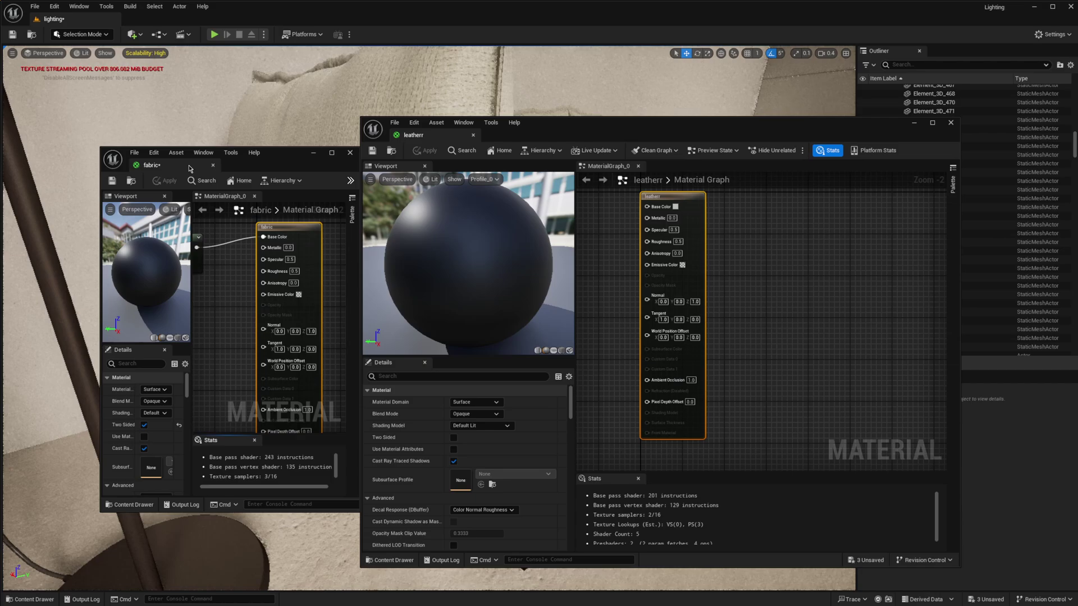
left_click_drag(190, 168, 518, 139)
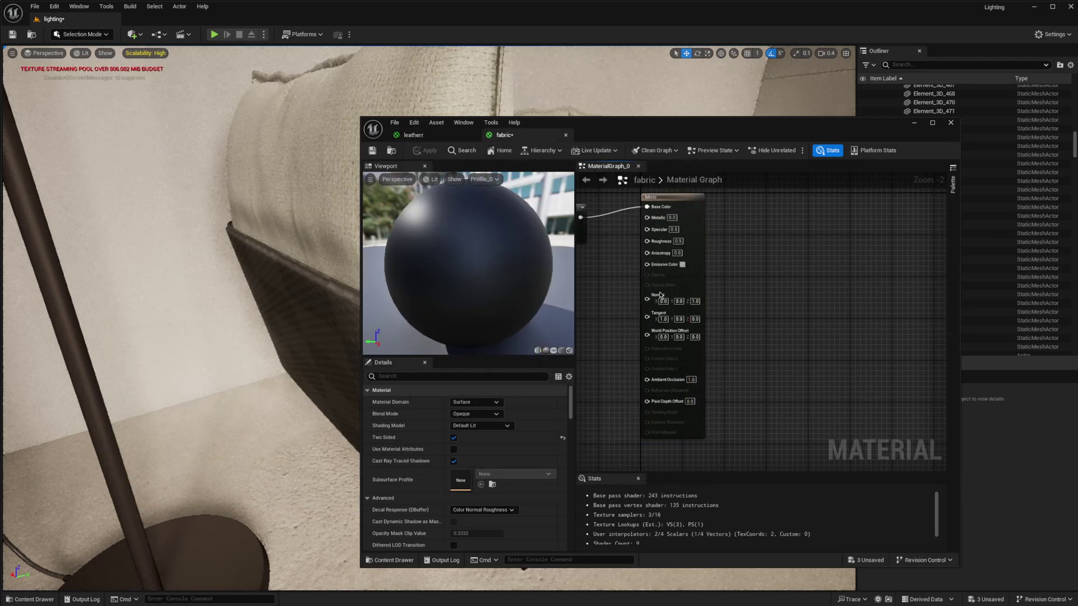
- Copy the whole node network feeding fabric's Base Color into the leatherr graph and close the fabric material
right_click_drag(613, 291, 890, 360)
scroll(842, 336, "down", 2)
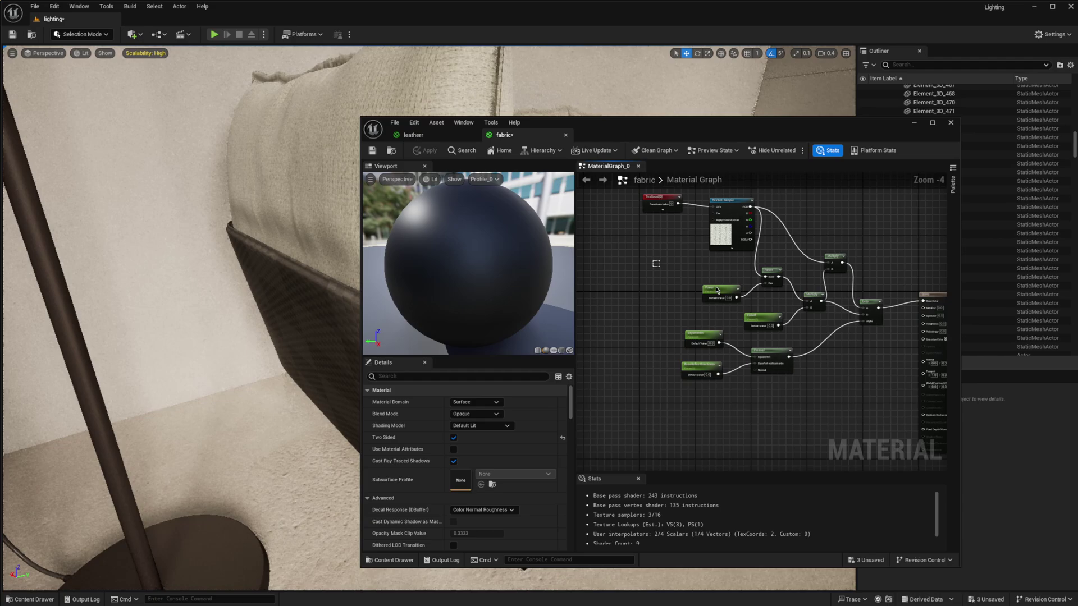
left_click_drag(716, 290, 871, 415)
left_click_drag(617, 194, 873, 415)
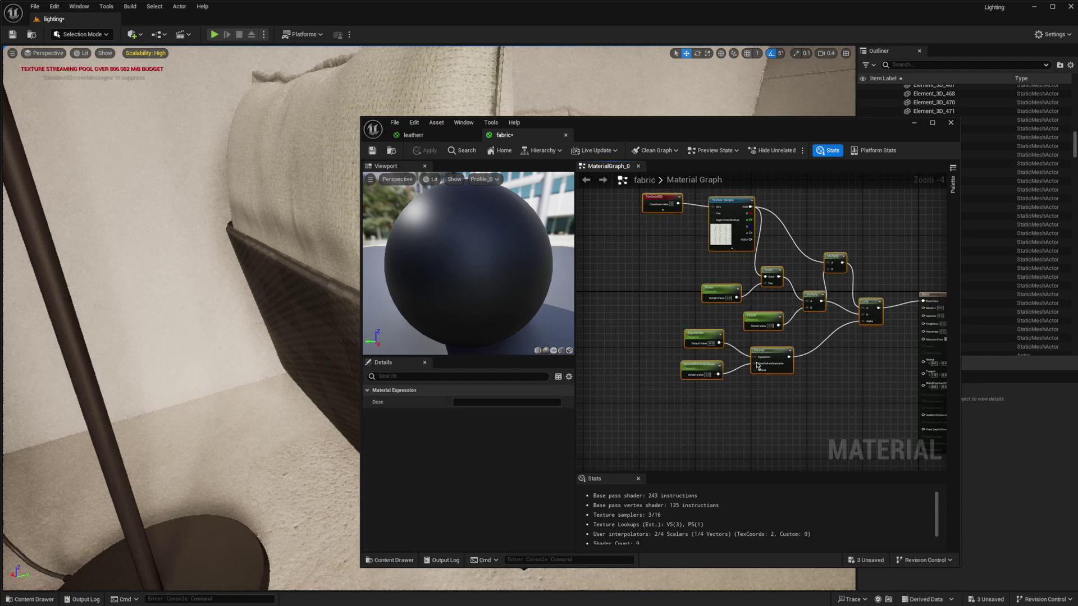
left_click(428, 131)
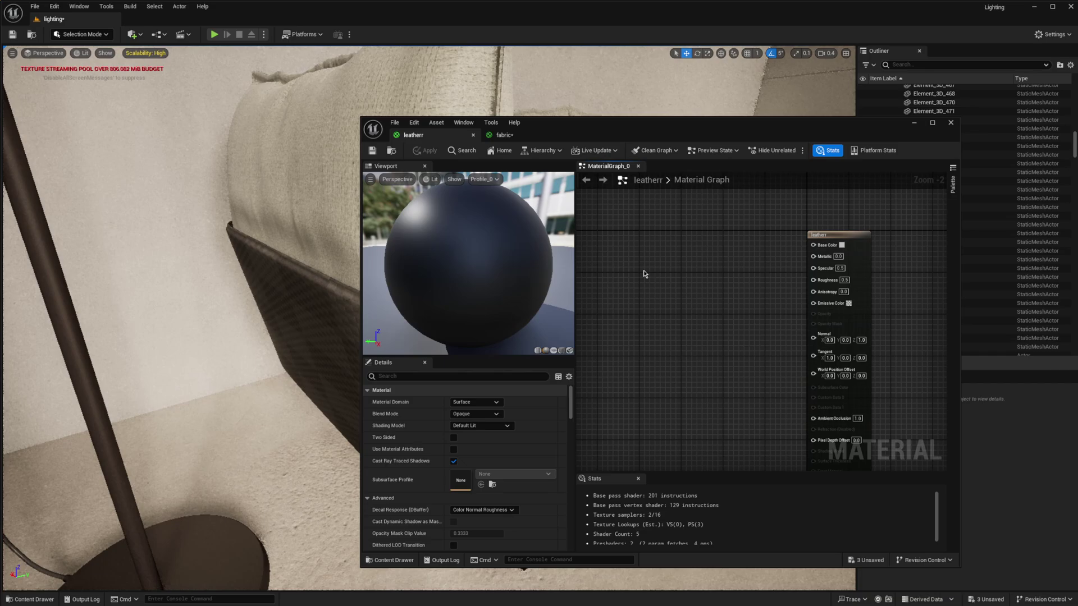
scroll(737, 280, "down", 2)
key("ctrl+v")
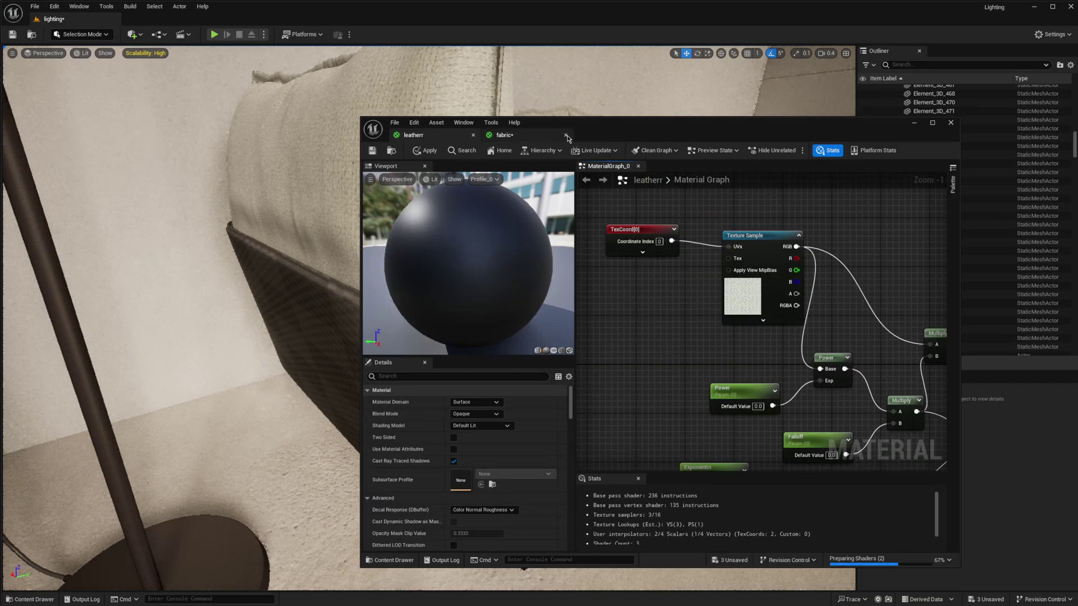
left_click(566, 135)
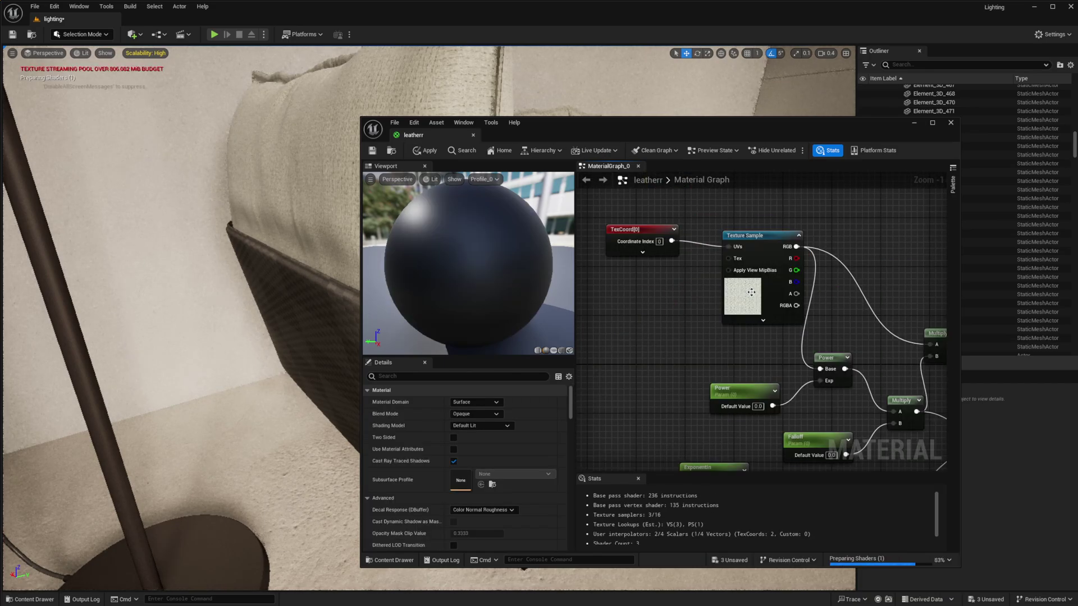
- Replace the pasted fabric Texture Sample in the leatherr graph with the F07 texture from the sofa folder
left_click(752, 291)
key("Delete")
key("ctrl+space")
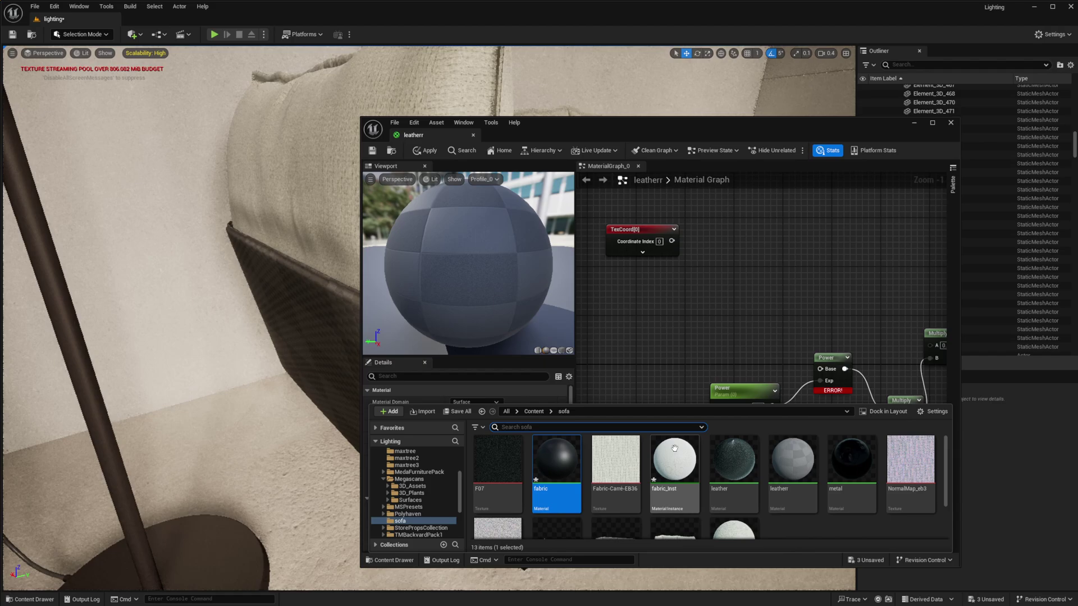
left_click(497, 463)
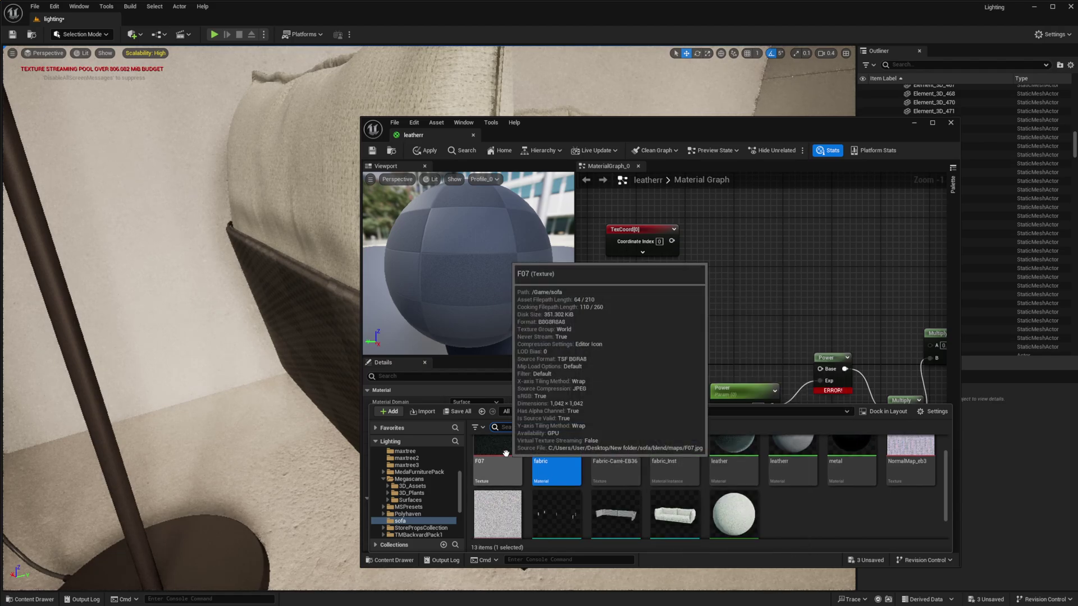
left_click_drag(497, 464, 728, 223)
- Wire the F07 Texture Sample's RGB output to Multiply A and Power Base, and delete the TexCoord node
left_click_drag(803, 240, 932, 345)
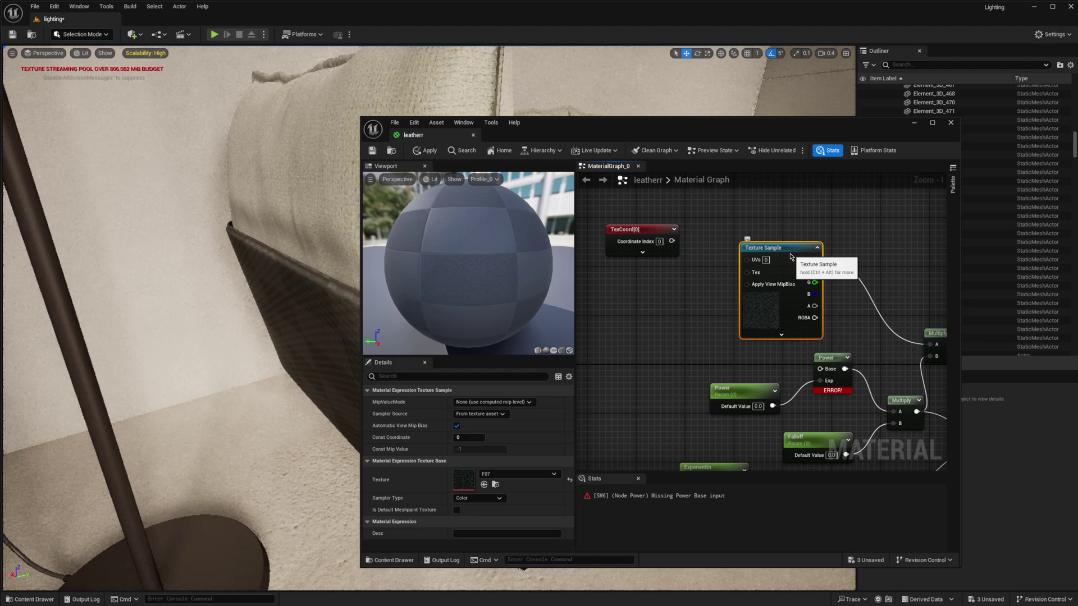
left_click_drag(745, 241, 822, 371)
left_click(664, 233)
key("Delete")
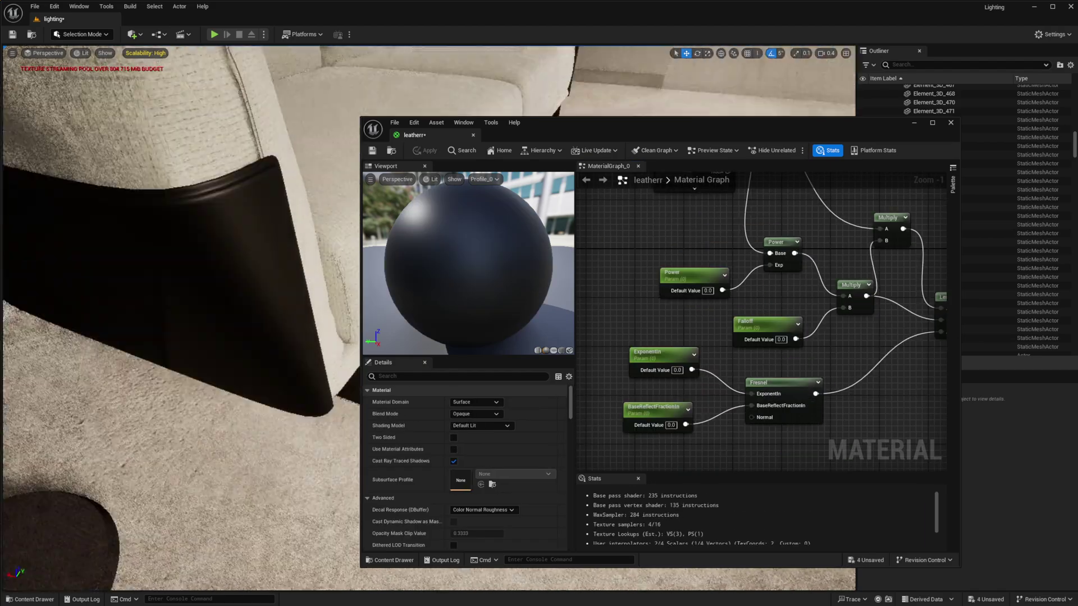
- Inspect the sofa's dark side panel up close and examine the original leather material's Fresnel and normal-map nodes
right_click_drag(185, 304, 167, 250)
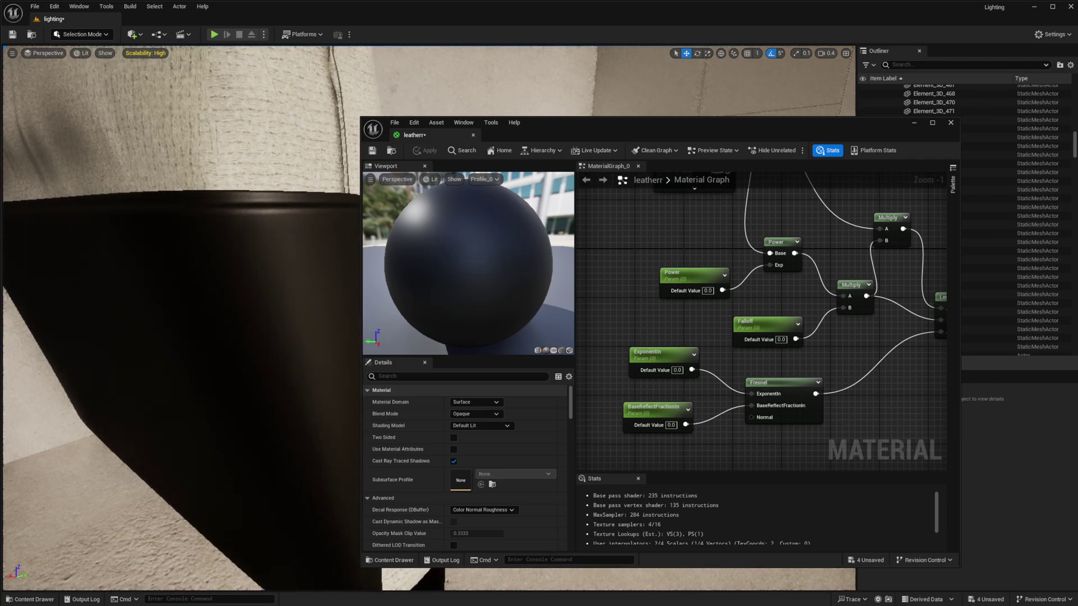
right_click_drag(302, 232, 281, 217)
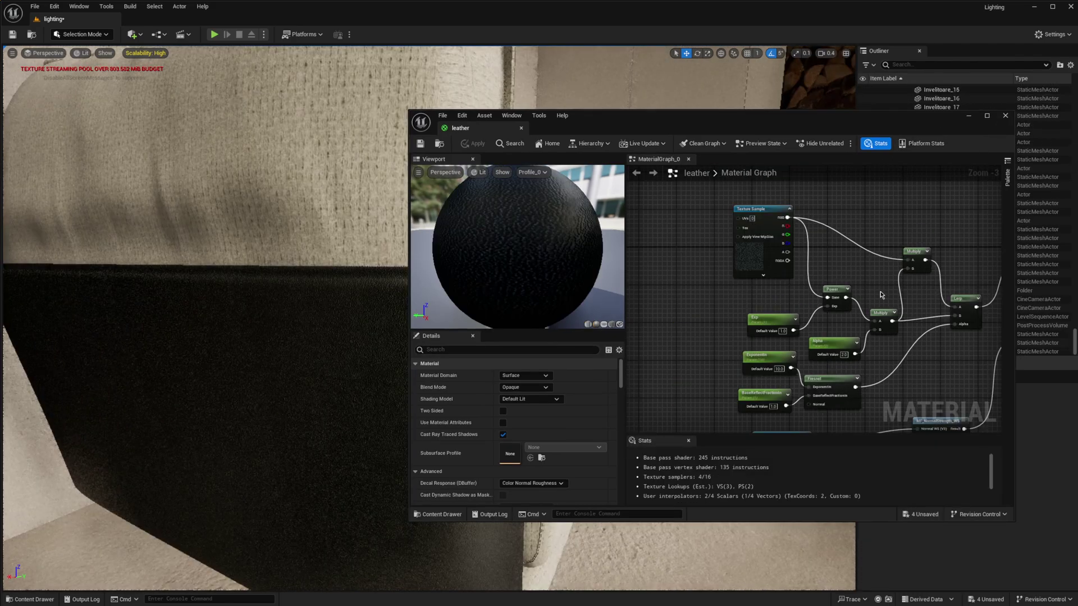
right_click_drag(954, 405, 838, 307)
scroll(800, 315, "down", 1)
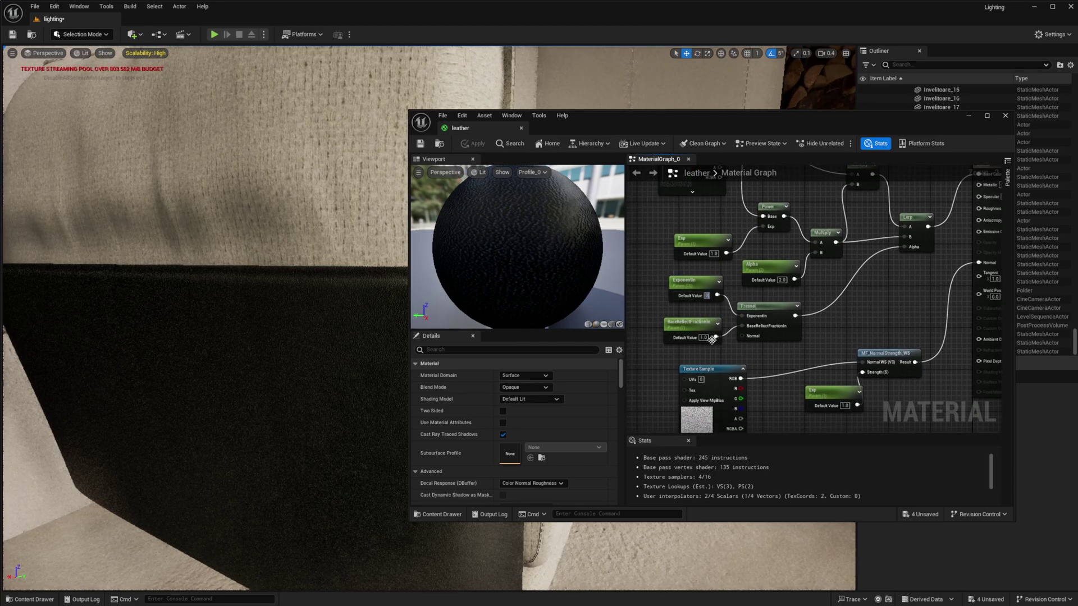
- Set the default values of the BaseReflectFractionIn, Alpha and Power's Exp parameters to 0 in the leather material graph
type("0")
left_click(780, 280)
type("0")
left_click(714, 254)
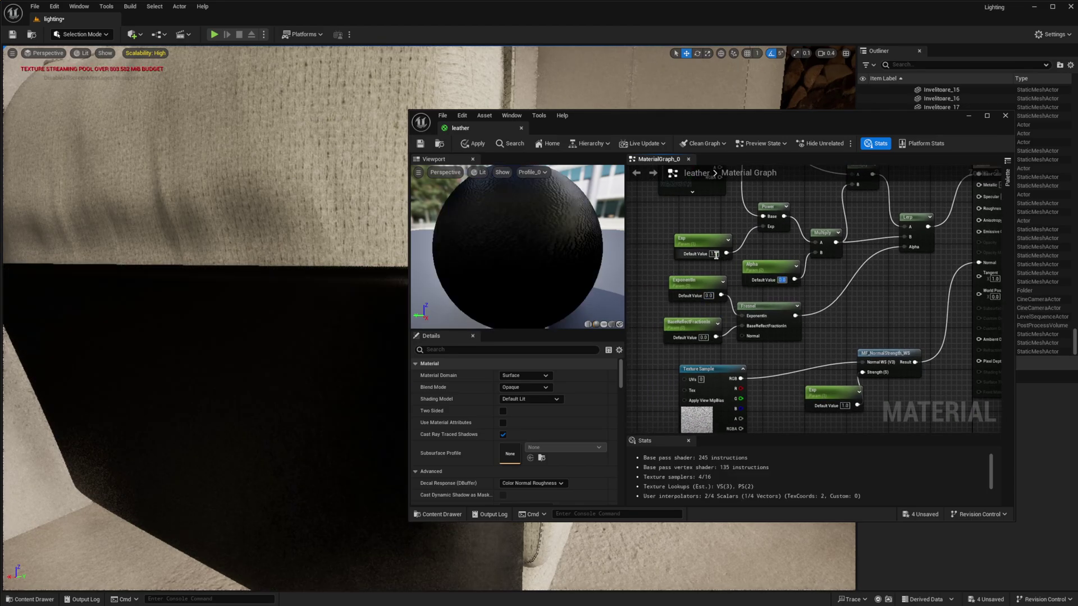
type("0")
right_click_drag(835, 311, 825, 255)
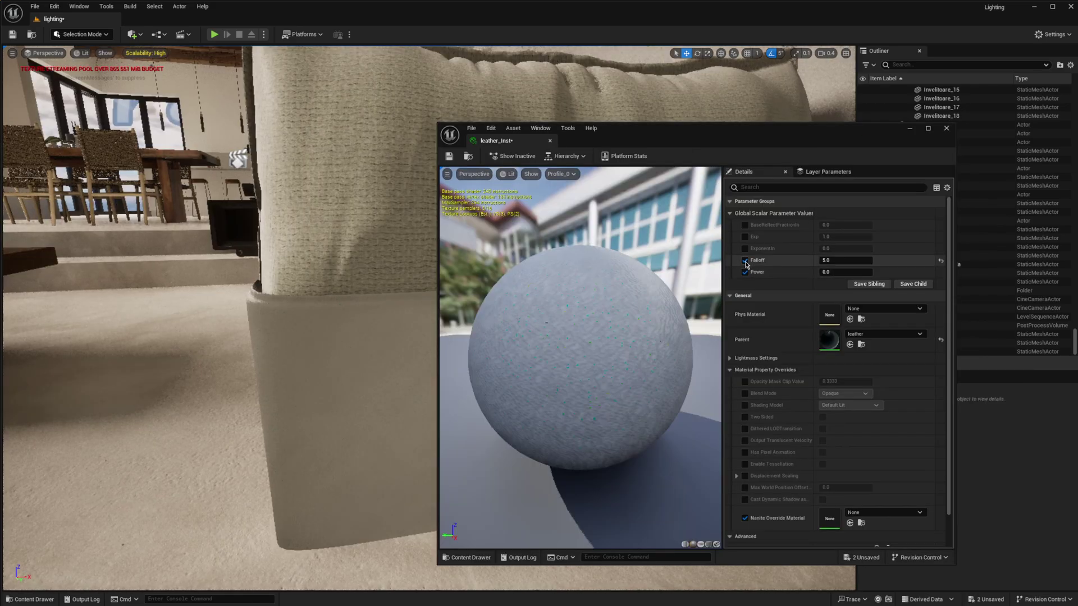
- Try Power values of 1 and 2 on the leather instance and settle on 1
left_click(856, 272)
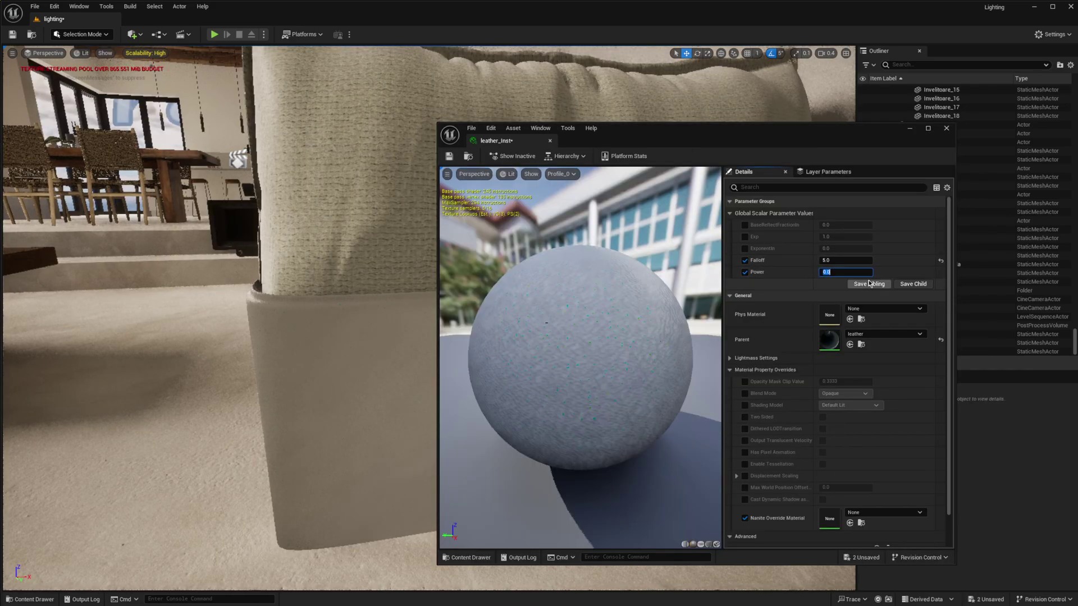
type("1")
key("Return")
type("2")
key("Return")
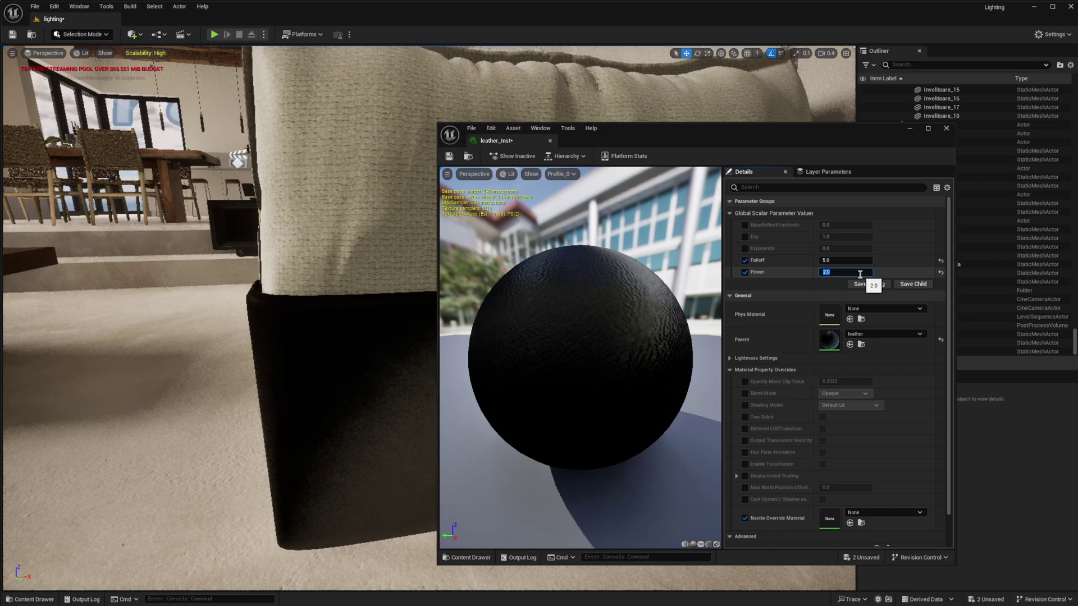
type("1")
key("Return")
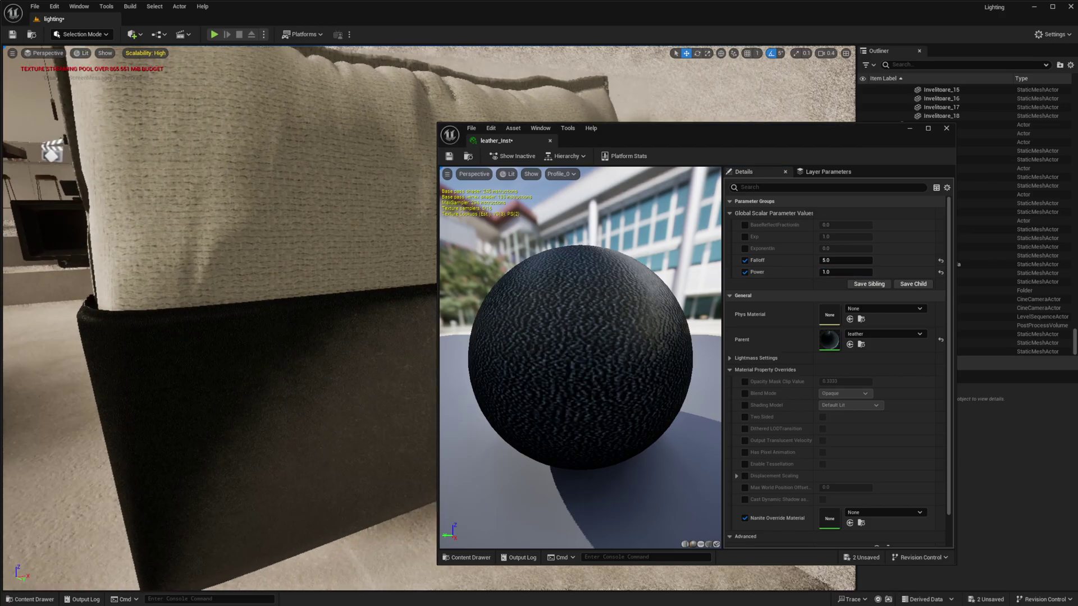
- Compare Falloff values of 2 and 5 on the leather instance against the sofa's side panel
right_click_drag(219, 318, 163, 318)
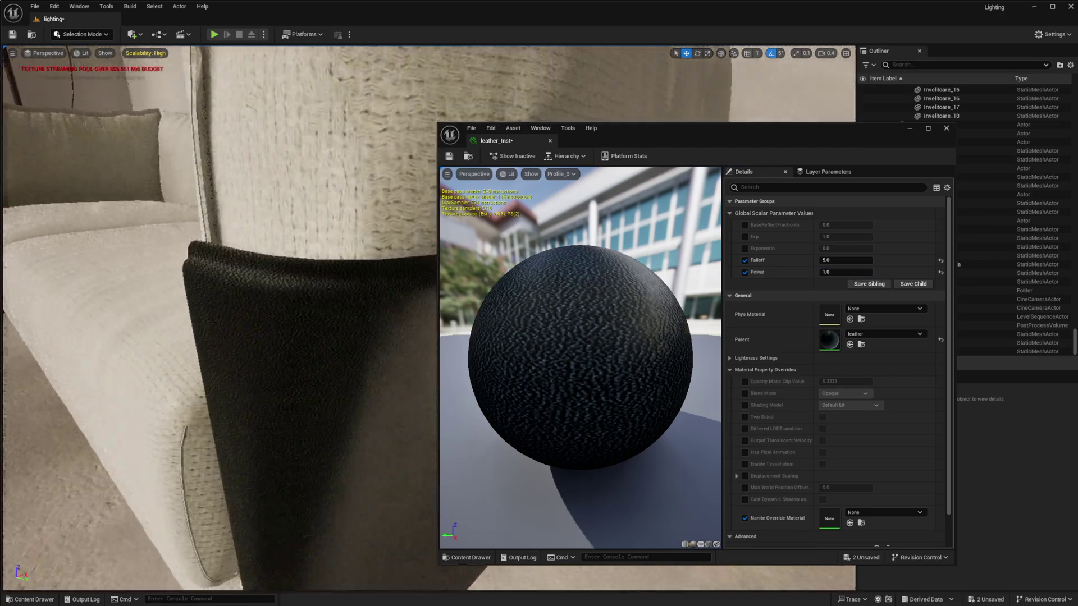
right_click_drag(292, 318, 235, 318)
key("w")
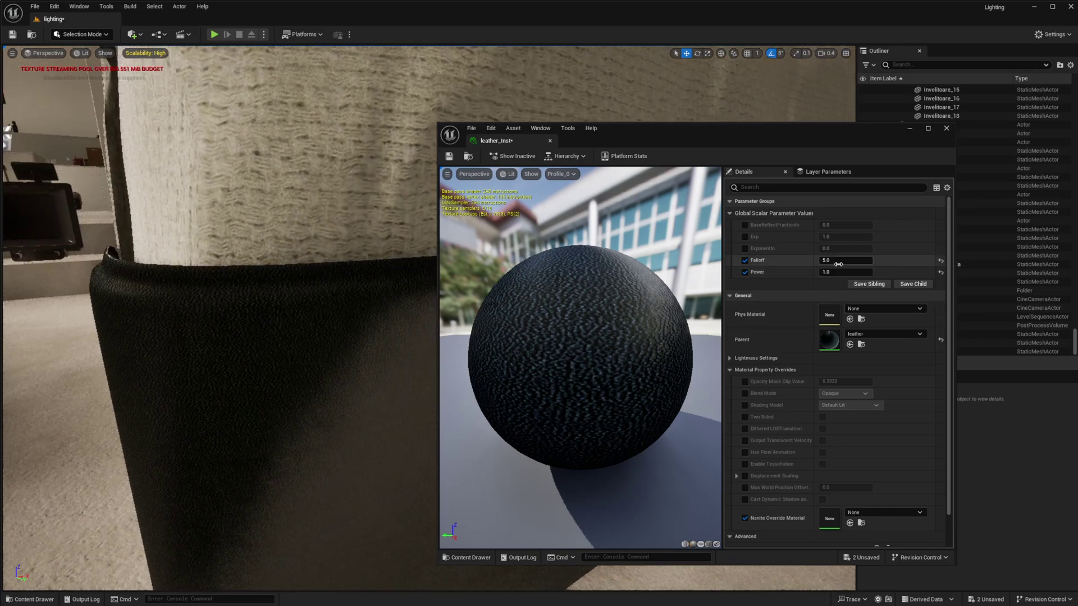
left_click(838, 261)
type("2")
key("Return")
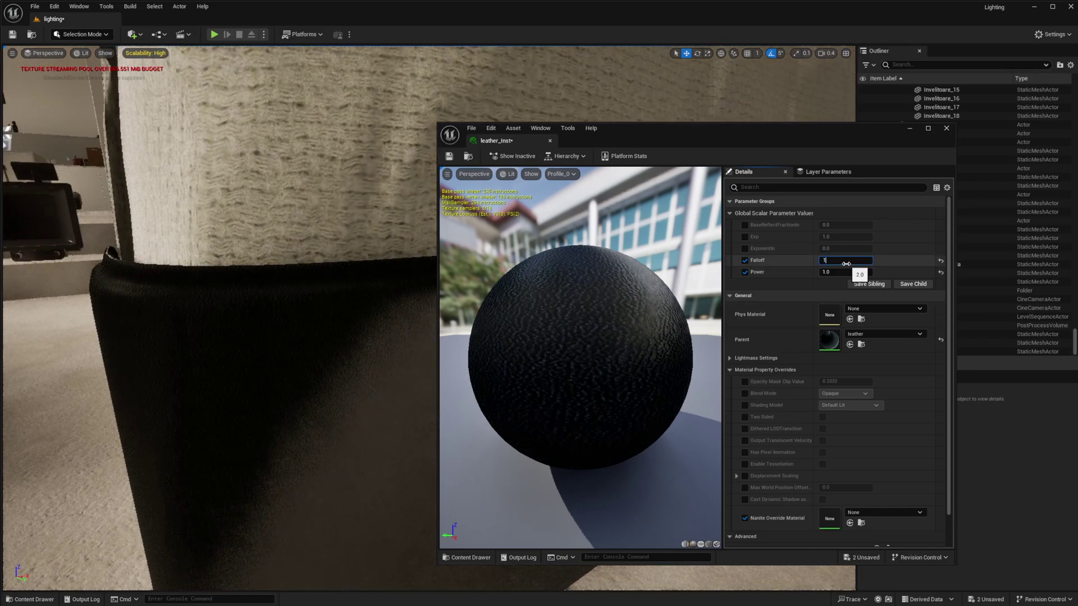
type("5")
key("Return")
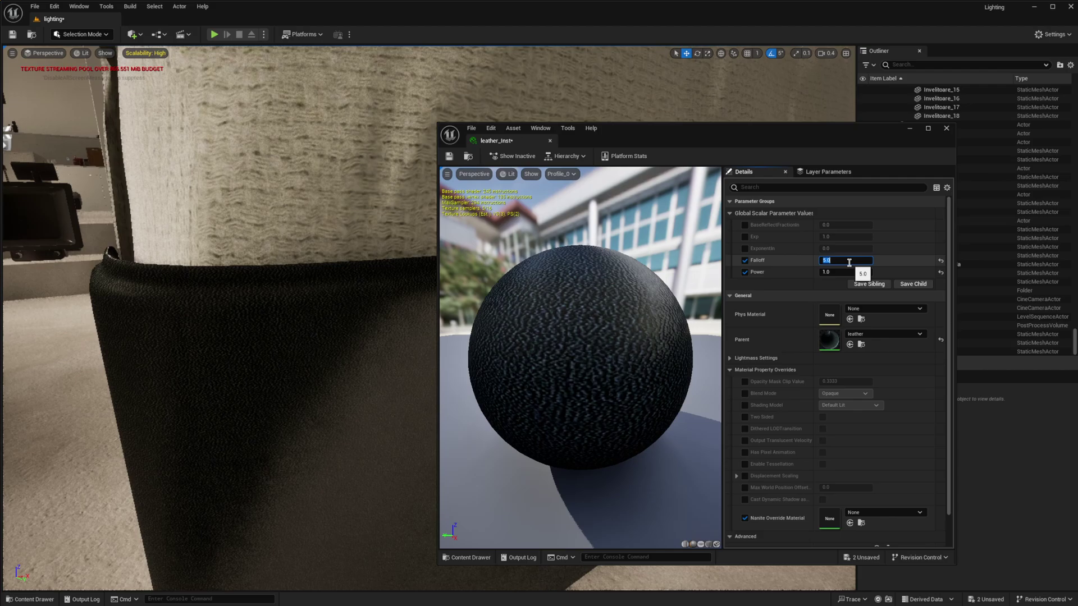
- Try a leather instance Falloff of 10 and reduce it to 4
key("s")
right_click_drag(269, 264, 291, 265)
left_click(826, 260)
type("10")
key("Return")
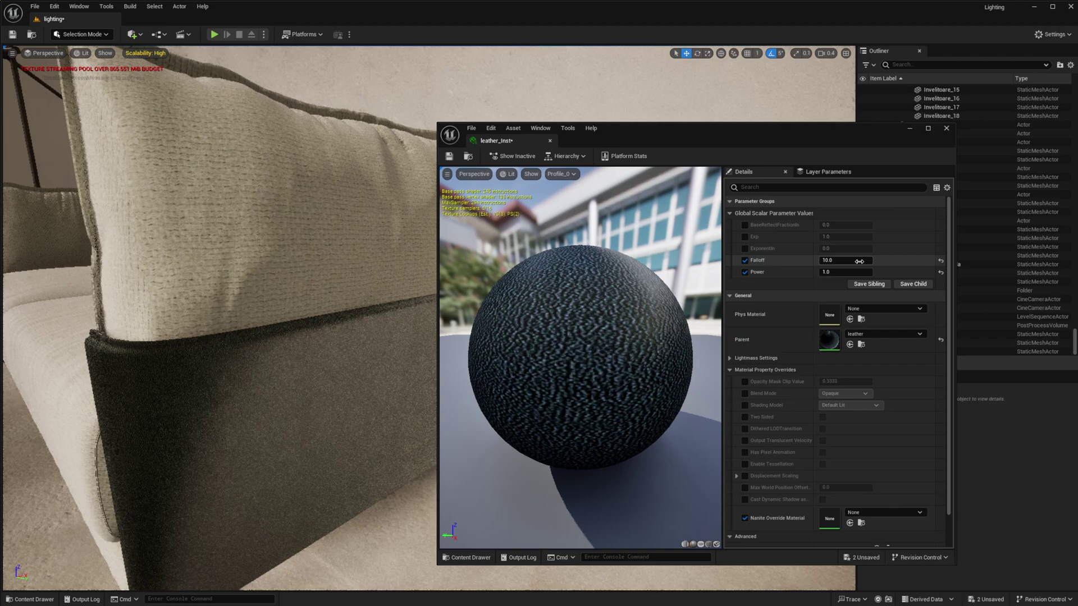
type("2")
key("Return")
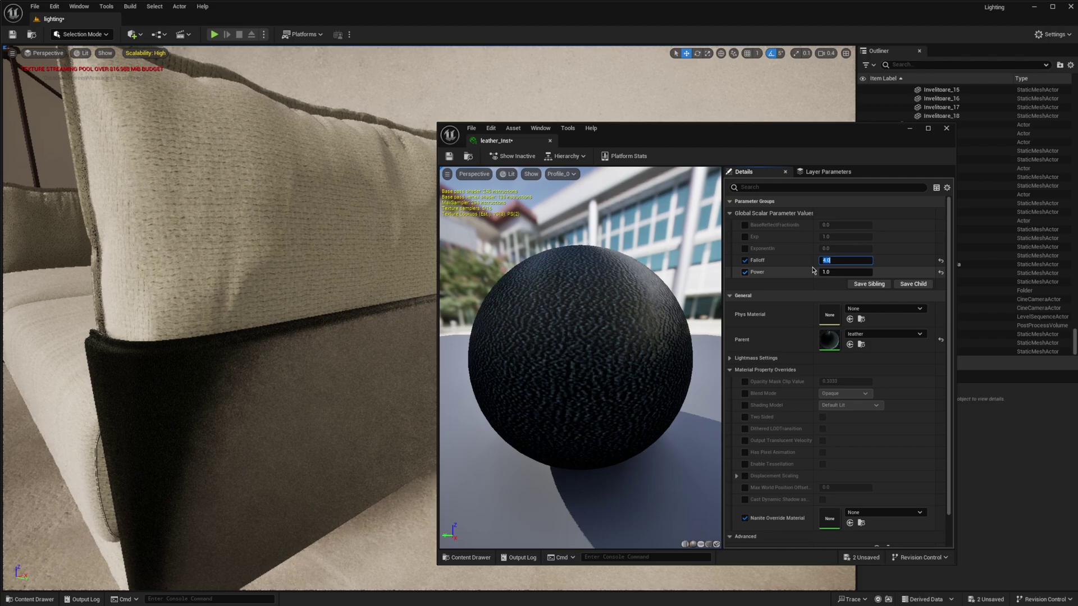
- Scrub the leather instance's Falloff up and down, set it to 4, and close the instance editor
right_click_drag(329, 293, 421, 331)
mouse_move(860, 259)
left_mouse_down()
mouse_move(822, 259)
mouse_move(860, 259)
left_mouse_up()
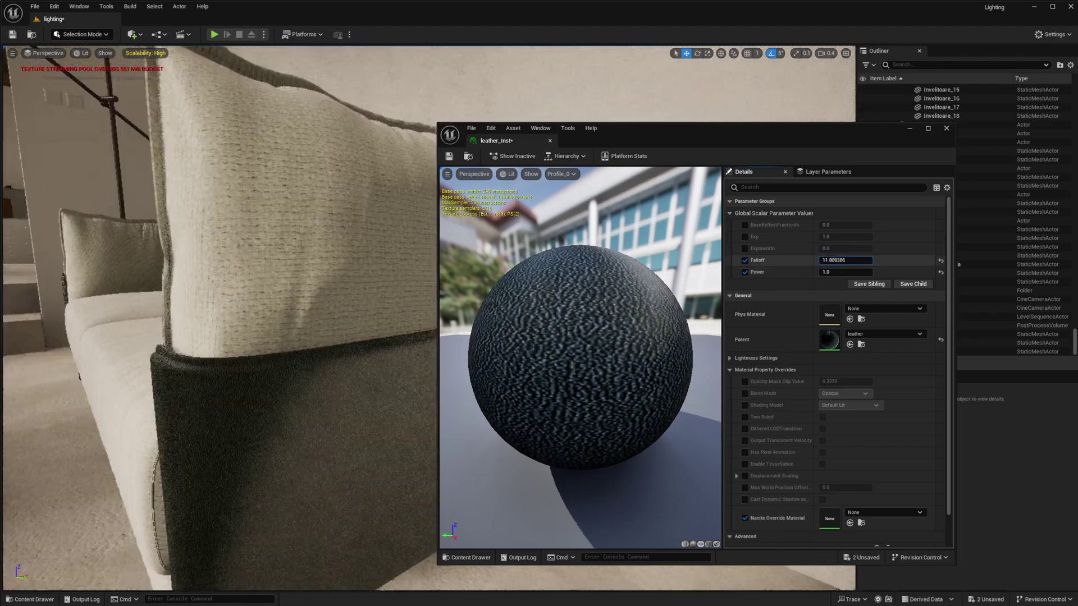
left_click(859, 259)
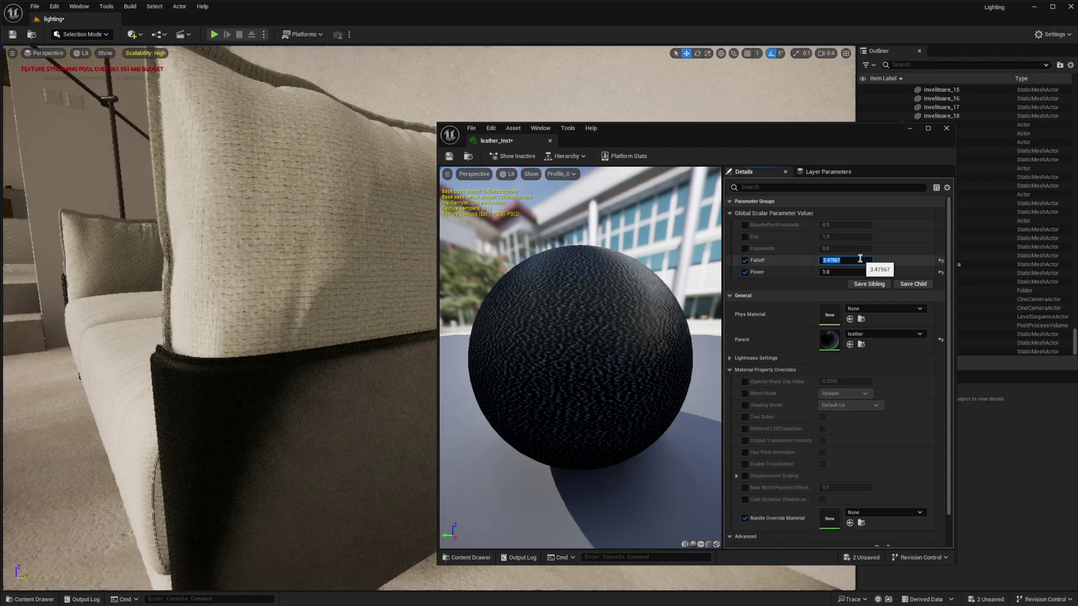
type("4")
key("Return")
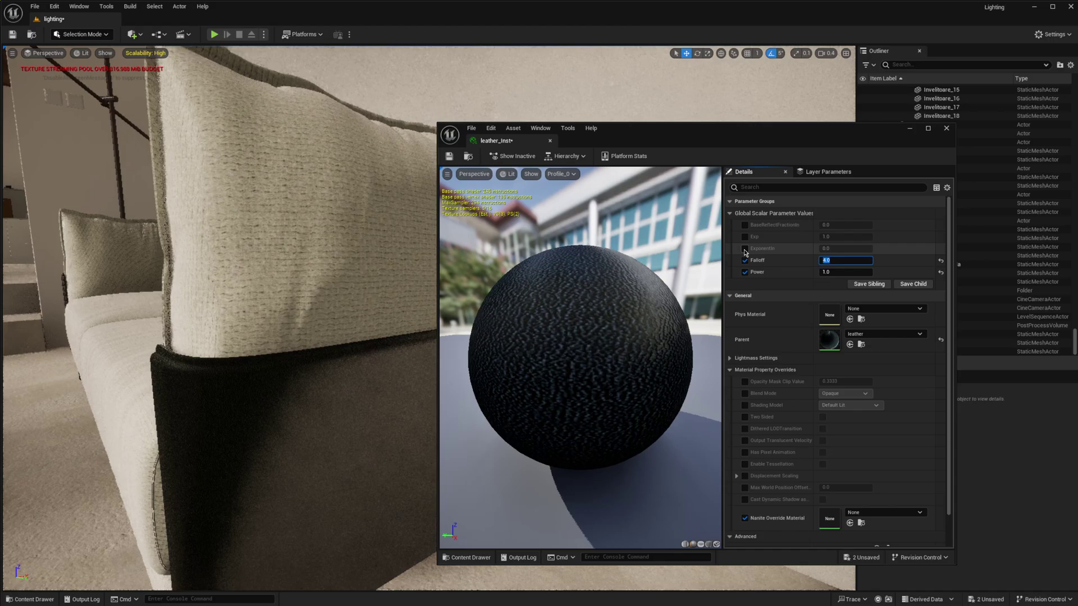
mouse_move(329, 292)
right_mouse_down()
mouse_move(304, 295)
mouse_move(337, 300)
right_mouse_up()
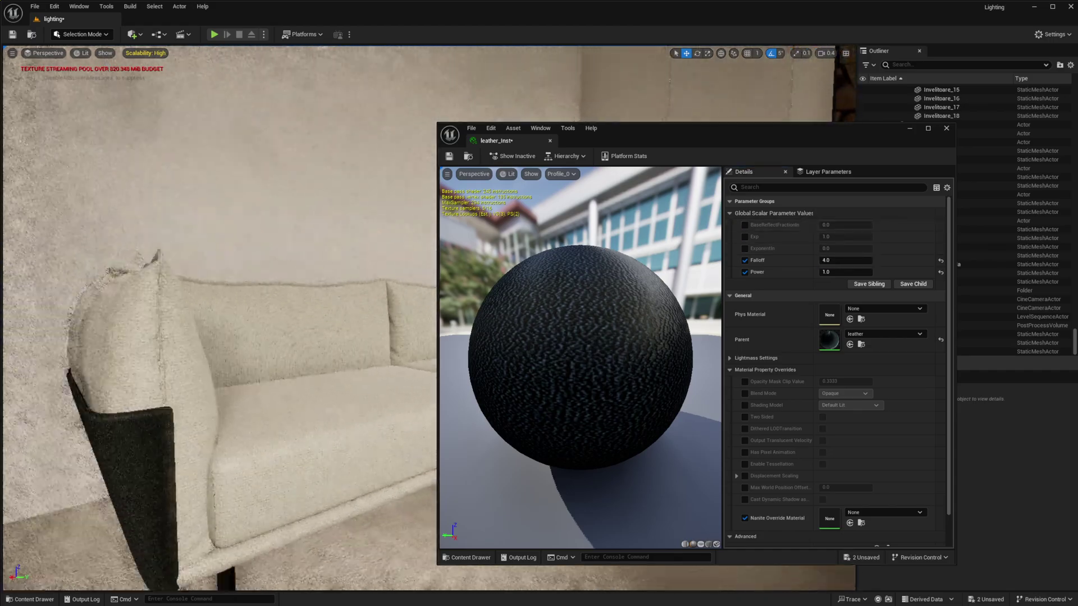
right_click_drag(304, 333, 353, 324)
left_click(947, 128)
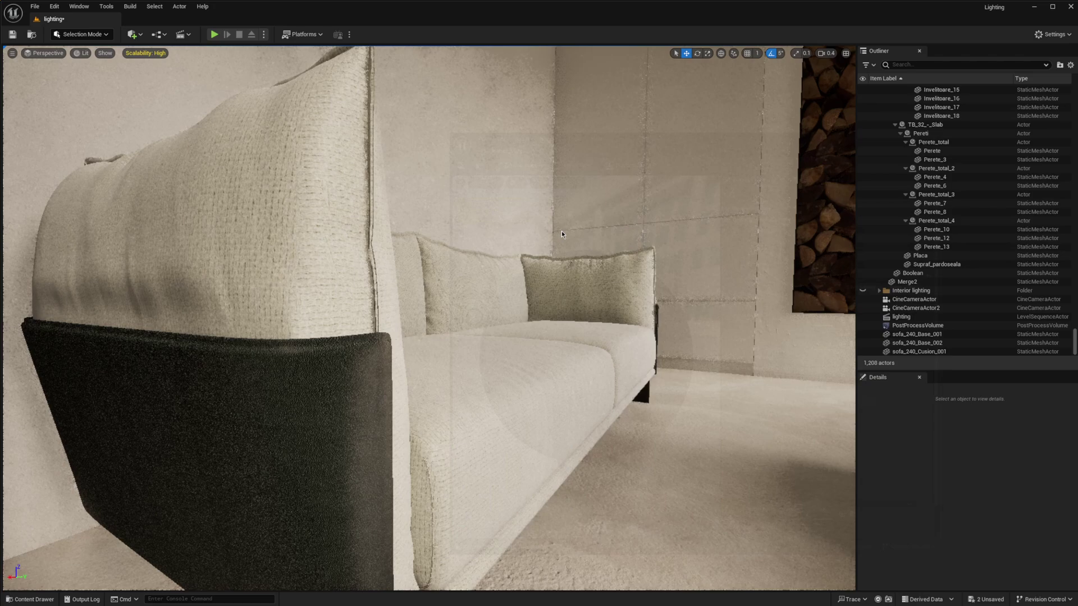
- Preview the whole sofa in Path Tracing mode, return the viewport to Lit, and view the sofa from the front
right_click_drag(455, 276, 455, 277)
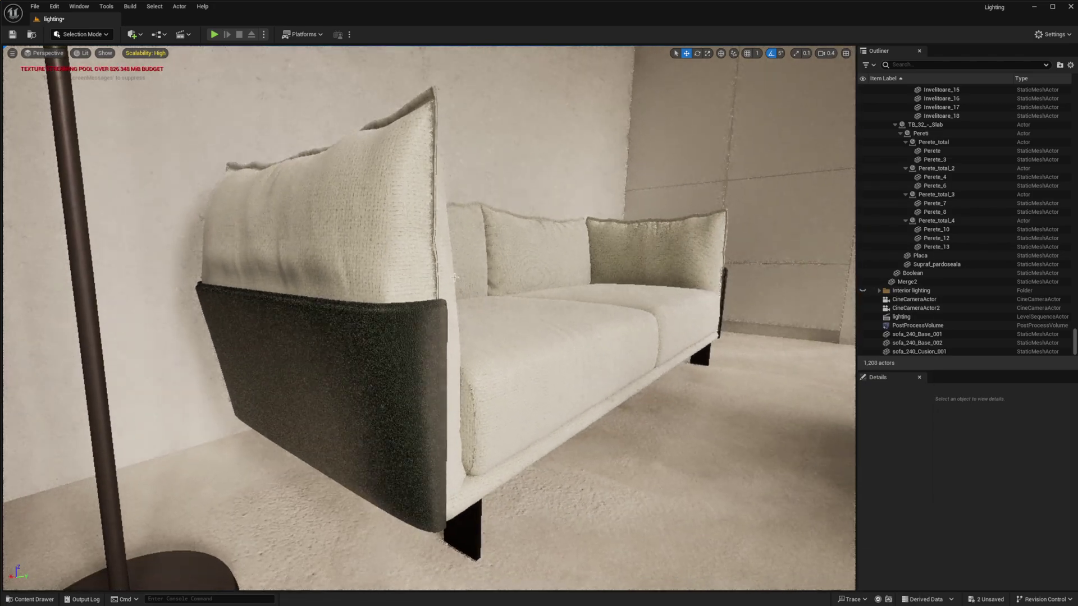
left_click(83, 53)
left_click(114, 172)
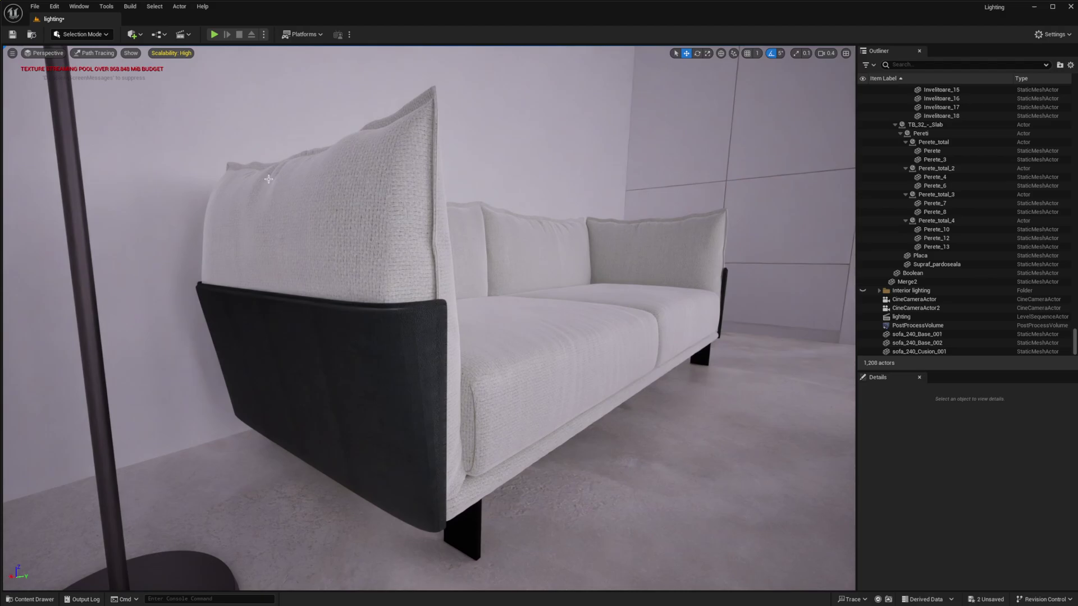
left_click(86, 51)
left_click(100, 88)
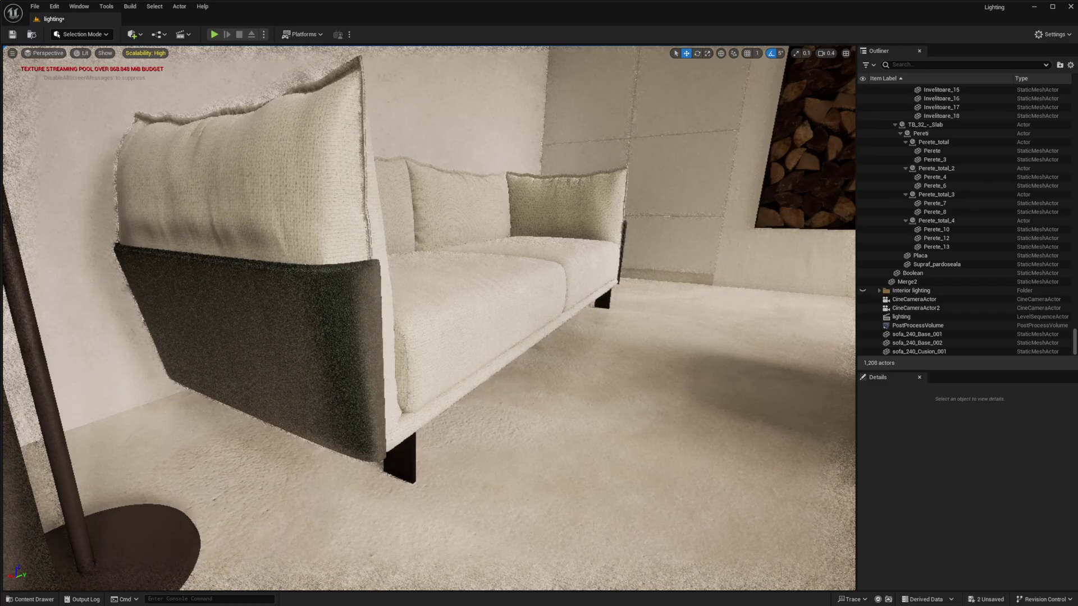
right_click_drag(429, 317, 348, 317)
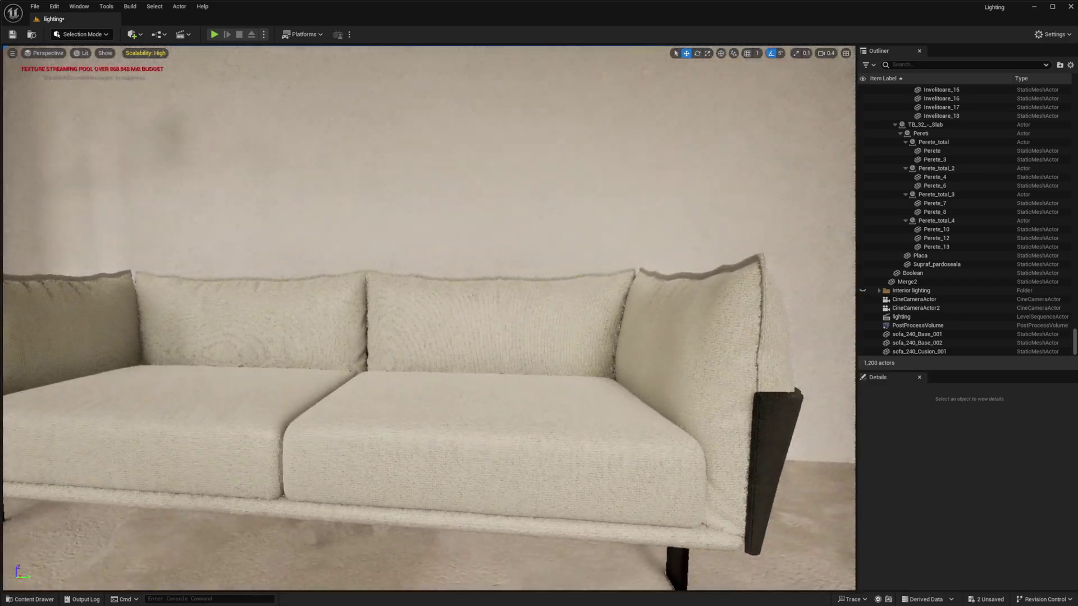